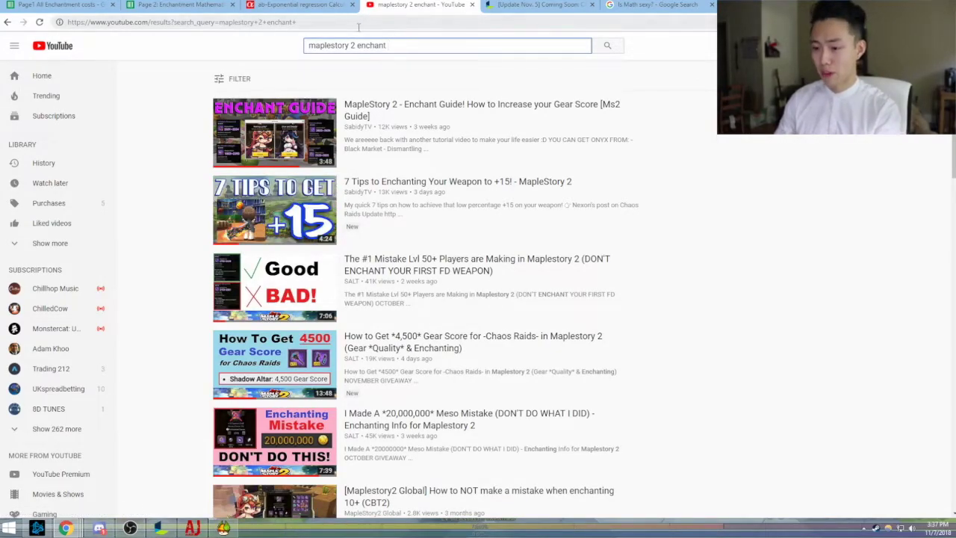
Pass through the ab-Exponential regression Calculator and Page 2 spreadsheet to bring up the Page1 All Enchantment costs spreadsheet.
left_click(268, 4)
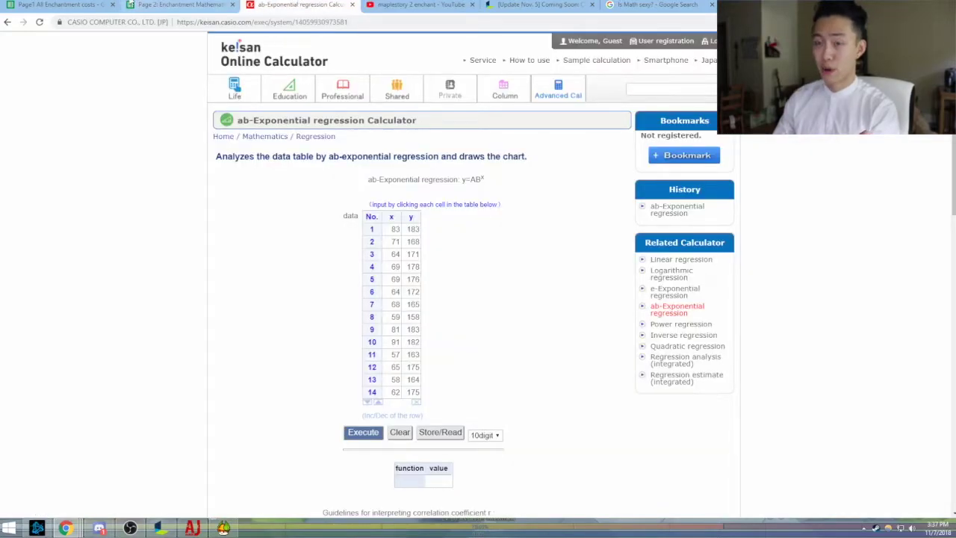
left_click(171, 5)
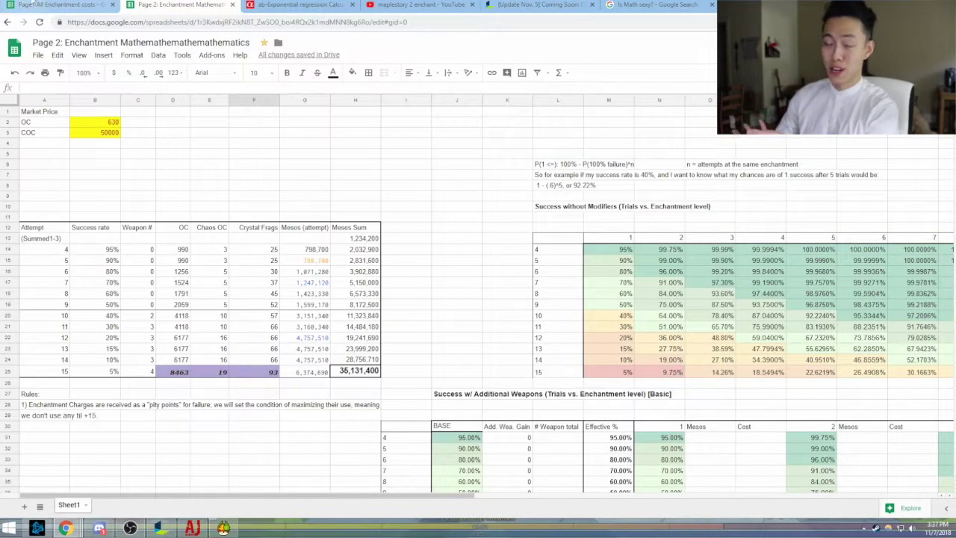
left_click(85, 6)
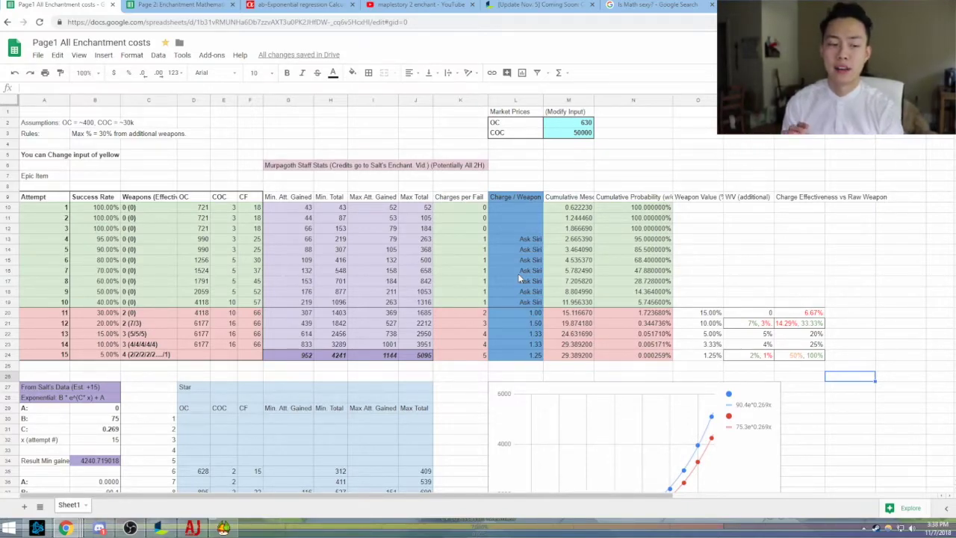
Select the Murpagoth Staff Stats block, columns G to J, from its heading down to just below the attempt 15 row.
left_click(223, 313)
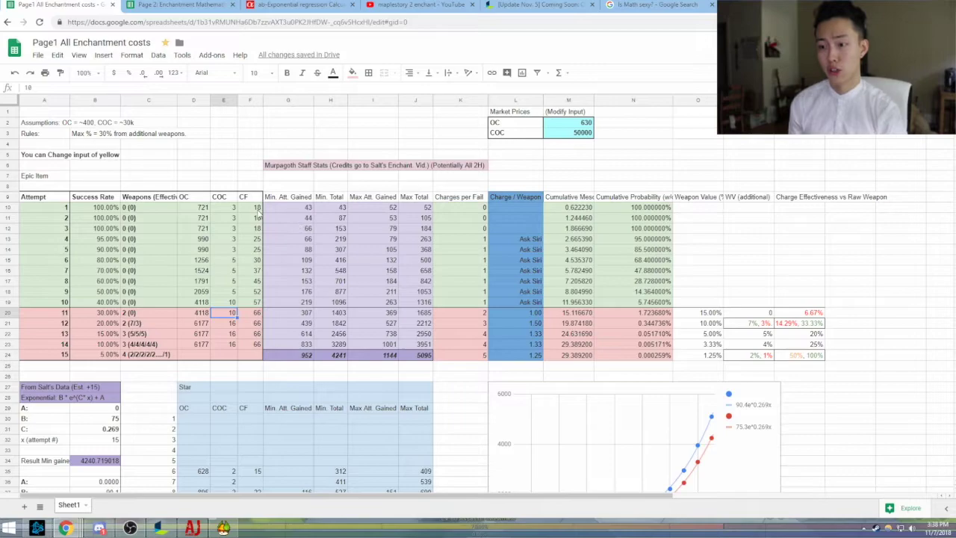
left_click(257, 147)
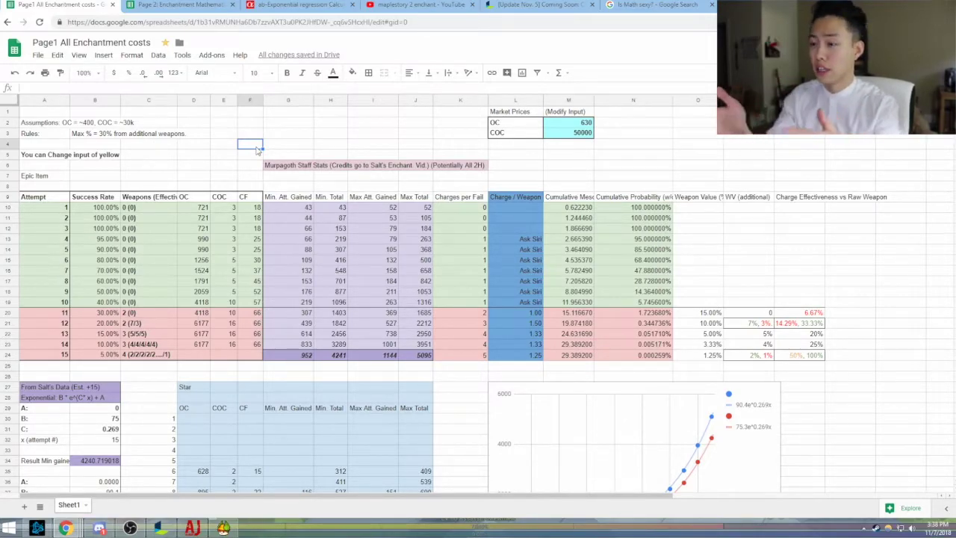
left_click(299, 165)
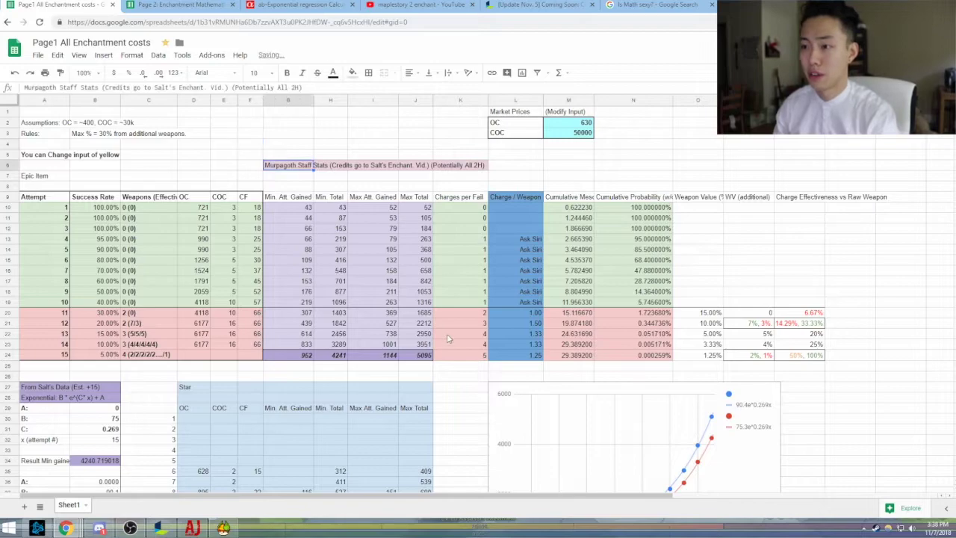
left_click(418, 369, "shift")
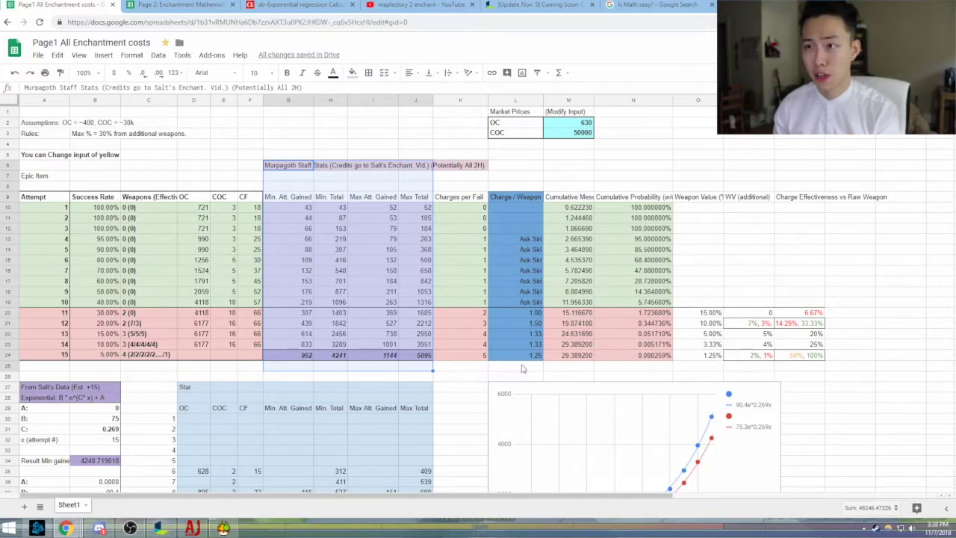
Glance at the Page 2 enchantment mathematics spreadsheet and return to the Page1 cost table to look it over.
left_click(129, 5)
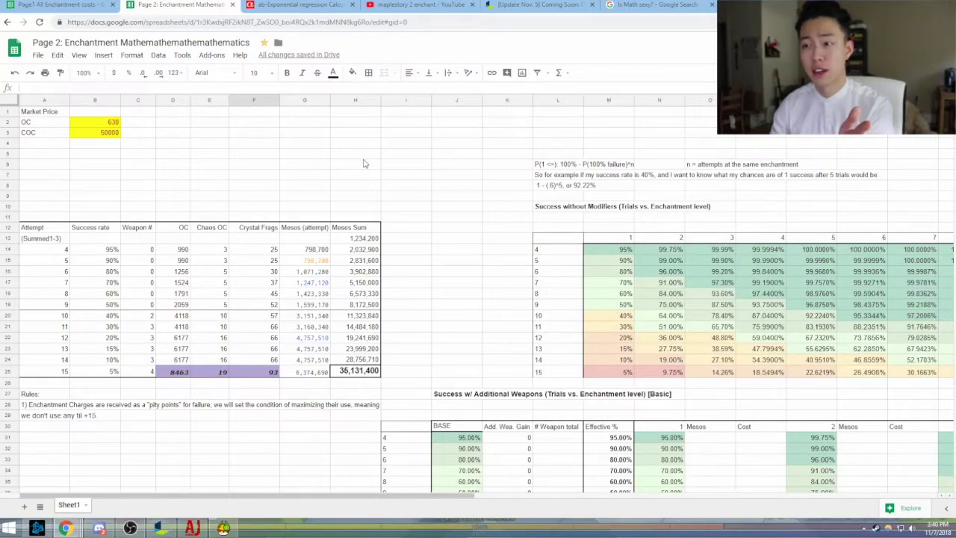
key("ctrl+shift+Tab")
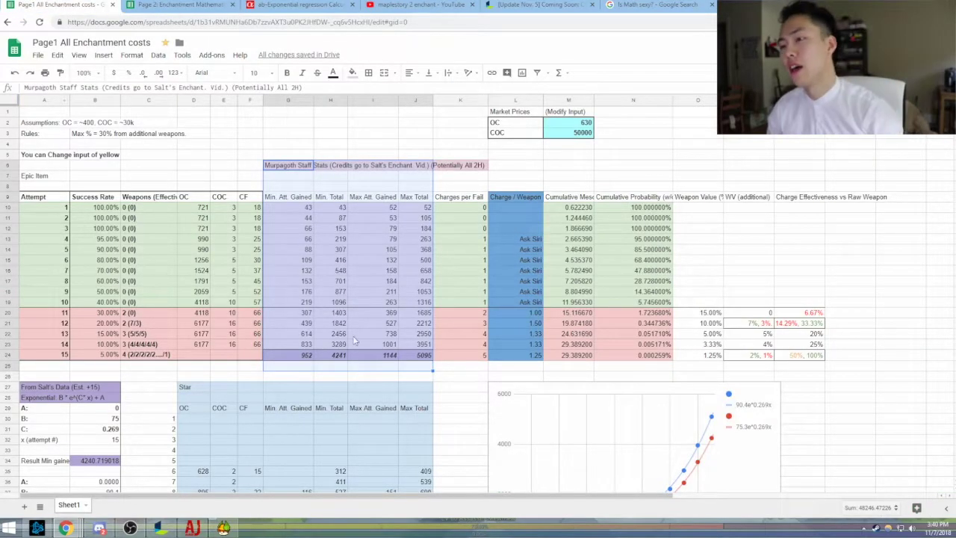
scroll(460, 358, "down", 5)
scroll(224, 299, "up", 5)
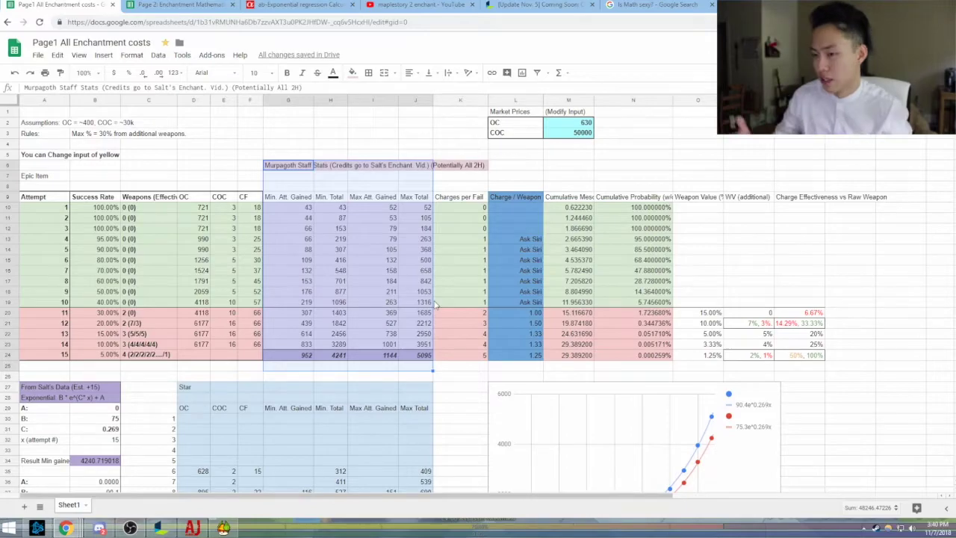
Compare the attempt 15 row with the exponential estimates and the fitted growth curves below the cost table.
left_click(194, 355)
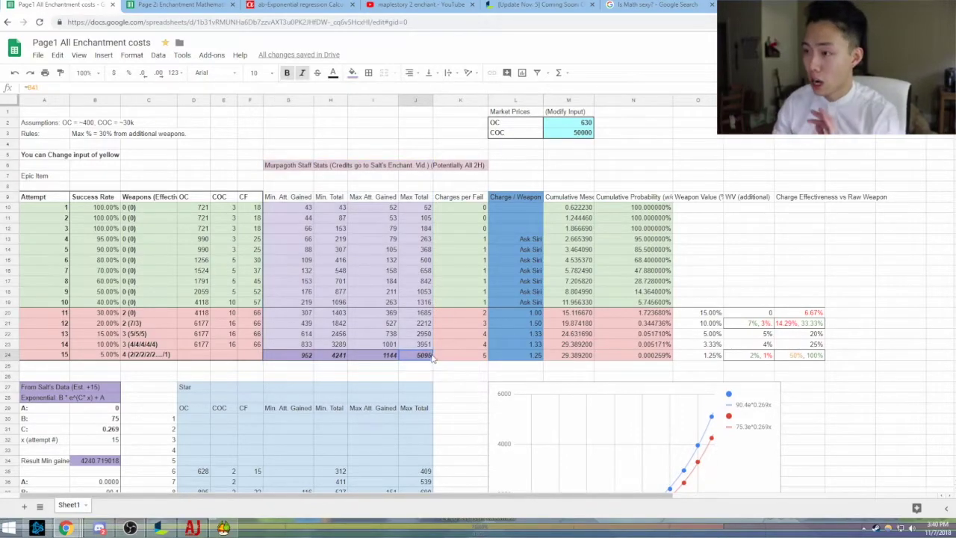
scroll(291, 299, "down", 2)
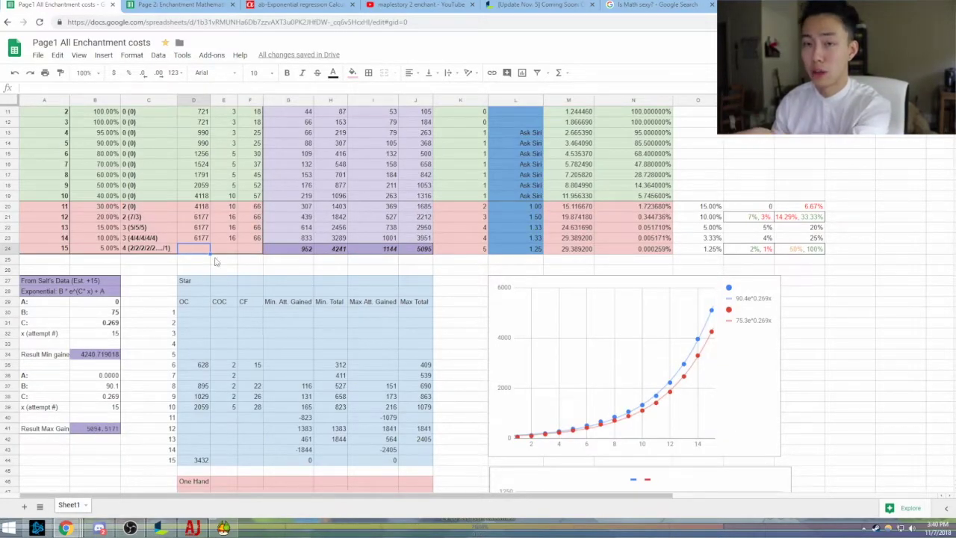
scroll(241, 258, "up", 2)
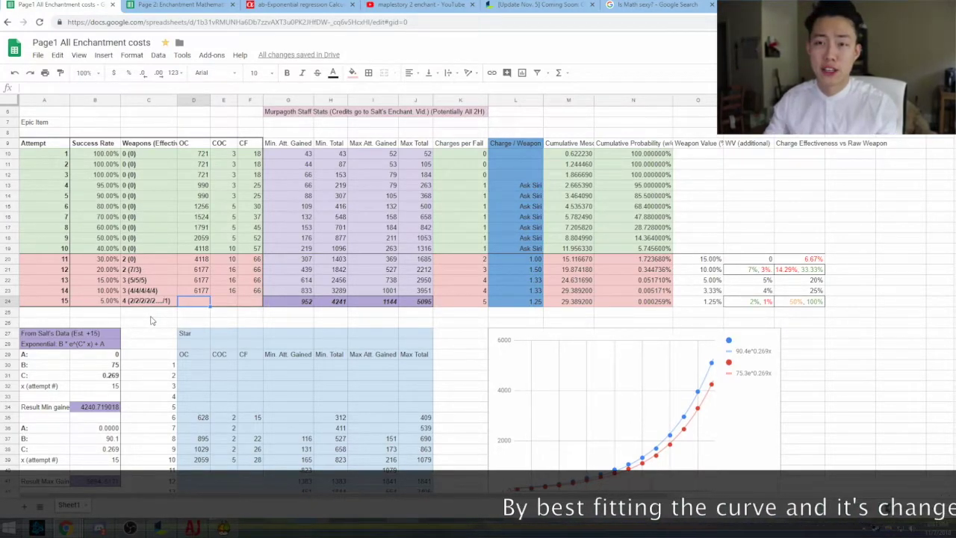
scroll(789, 372, "down", 2)
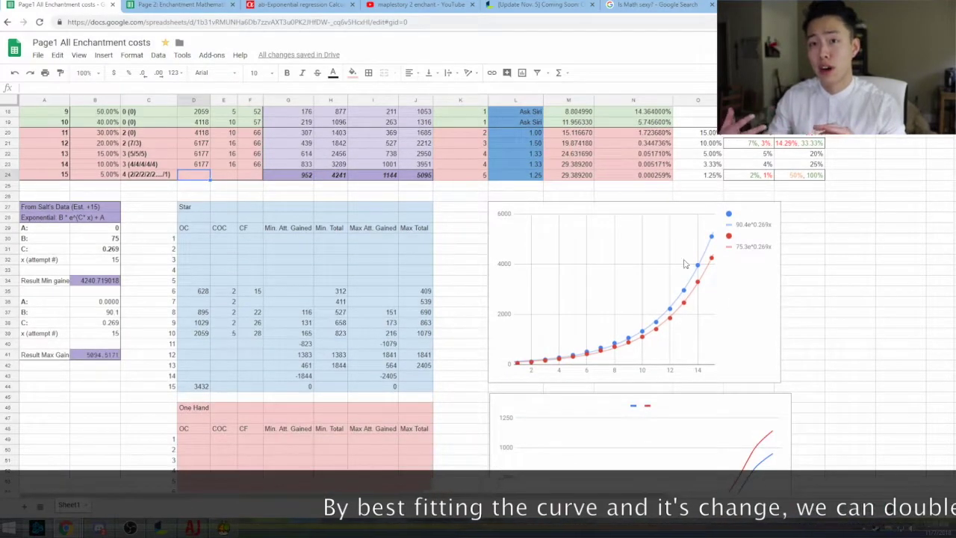
scroll(486, 229, "up", 3)
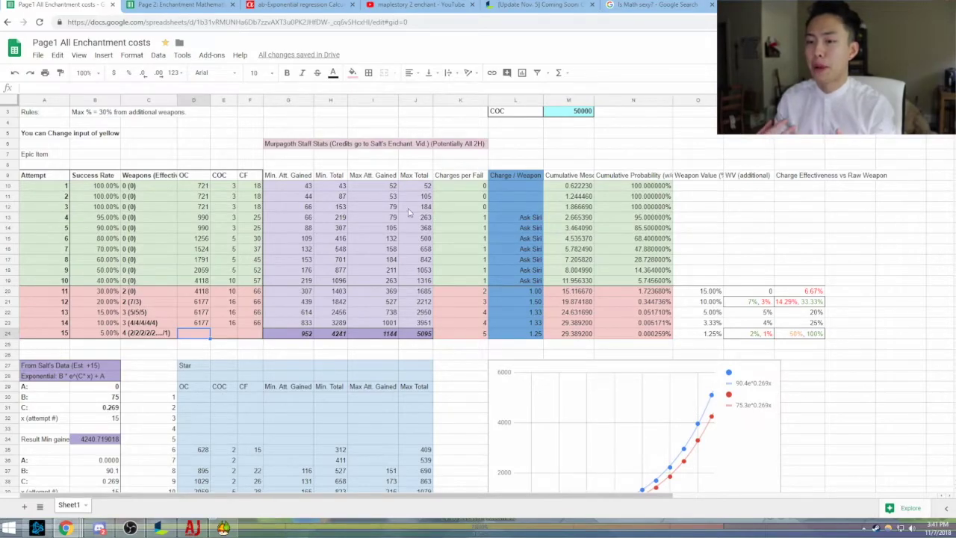
Examine the Charges per Fail and Charge / Weapon columns, especially the ratios for attempts 12 and 14.
left_click(478, 250)
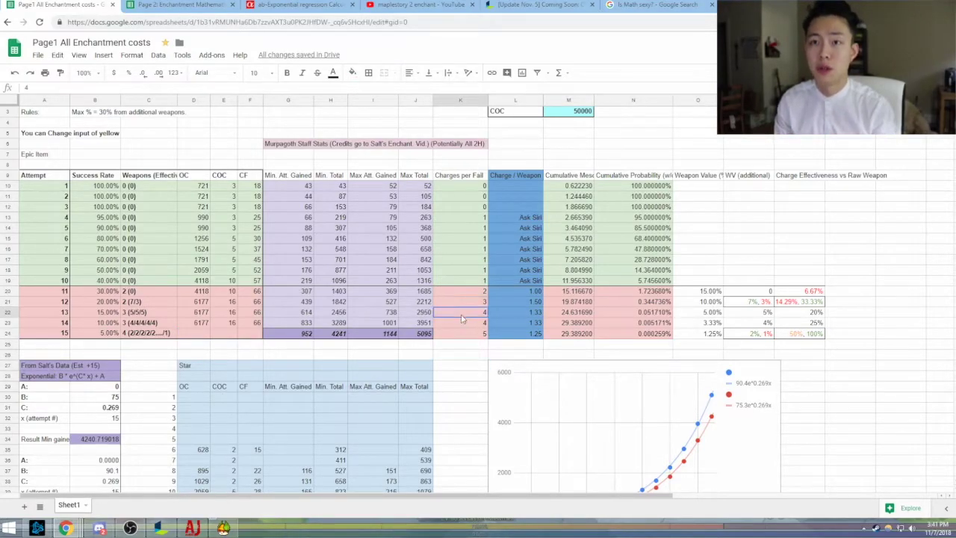
left_click(535, 168)
left_click(534, 196)
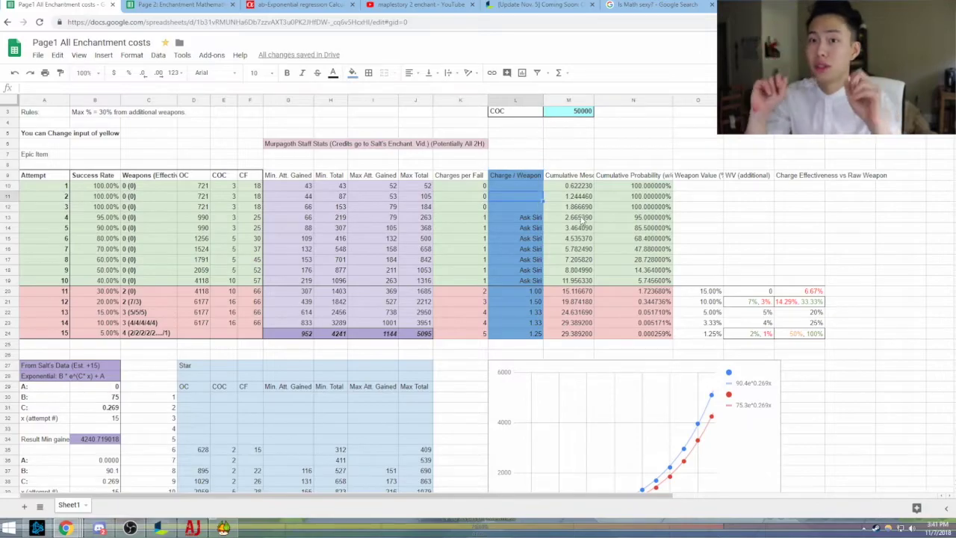
left_click(508, 346)
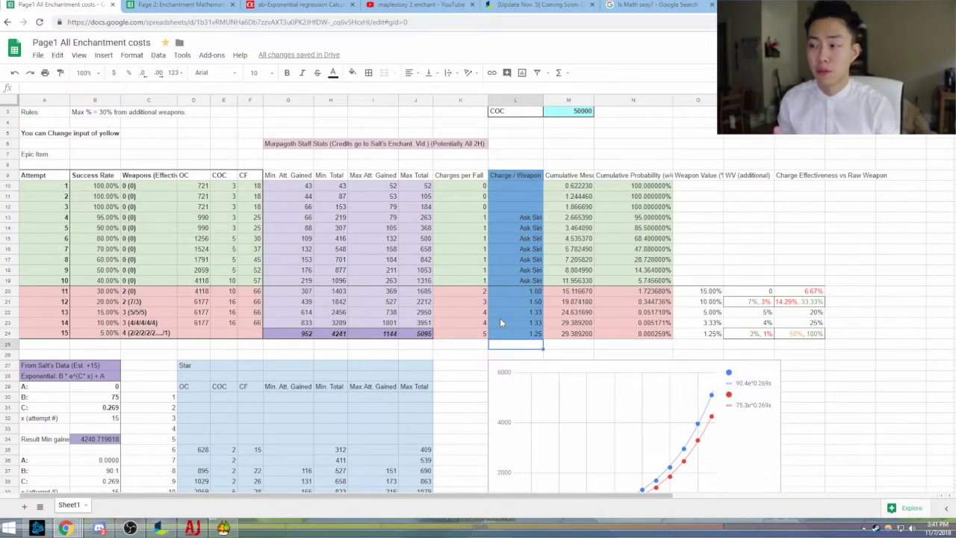
left_click(515, 323)
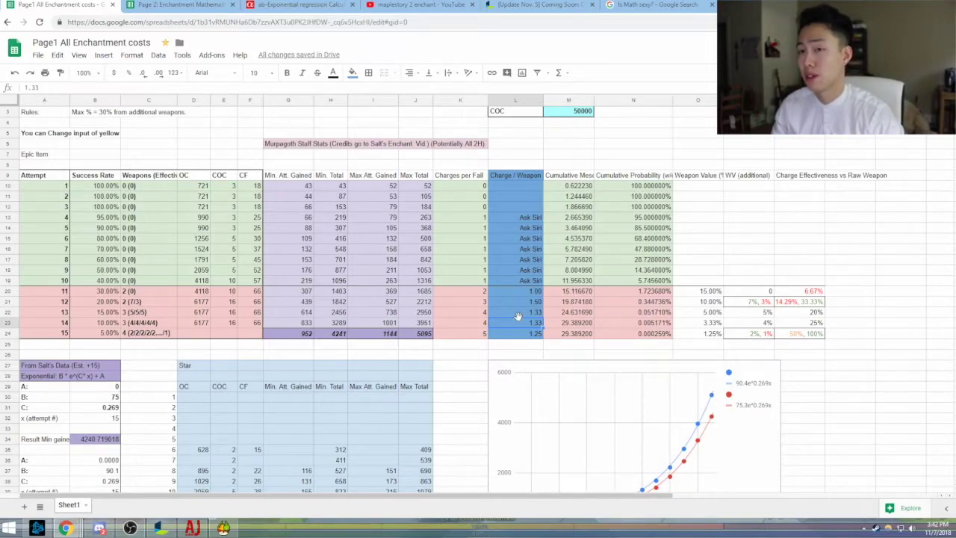
left_click(523, 301)
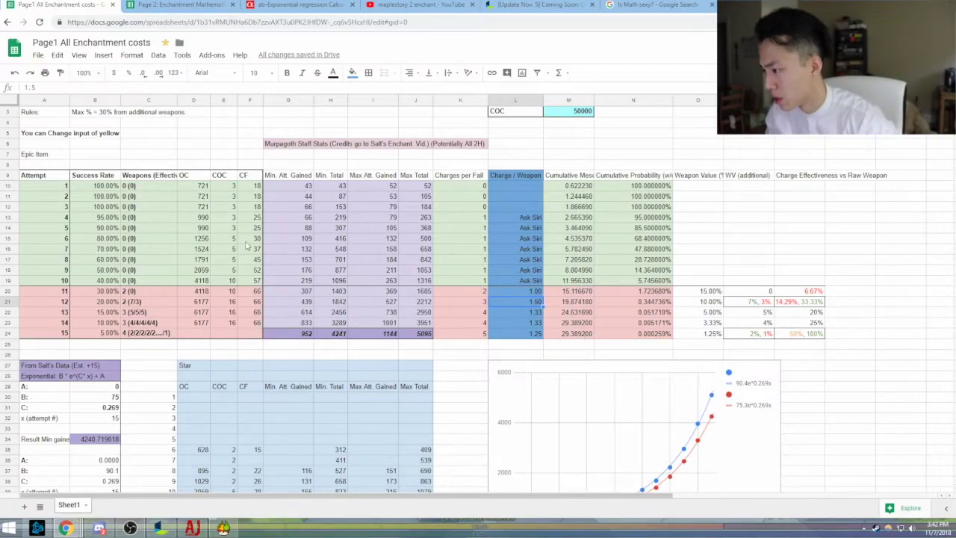
Inspect the cumulative meso formulas for attempts 1 and 15 in column M.
left_click(569, 186)
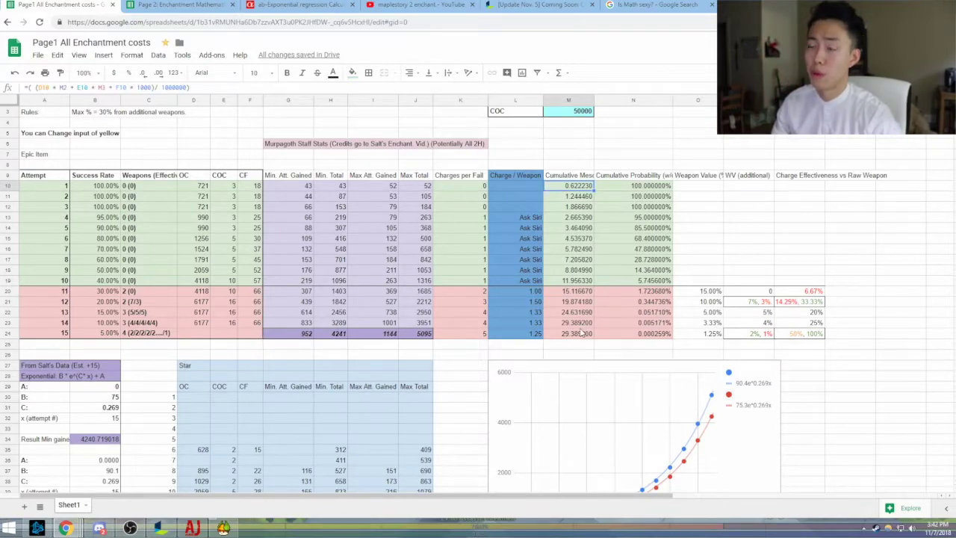
left_click(564, 334)
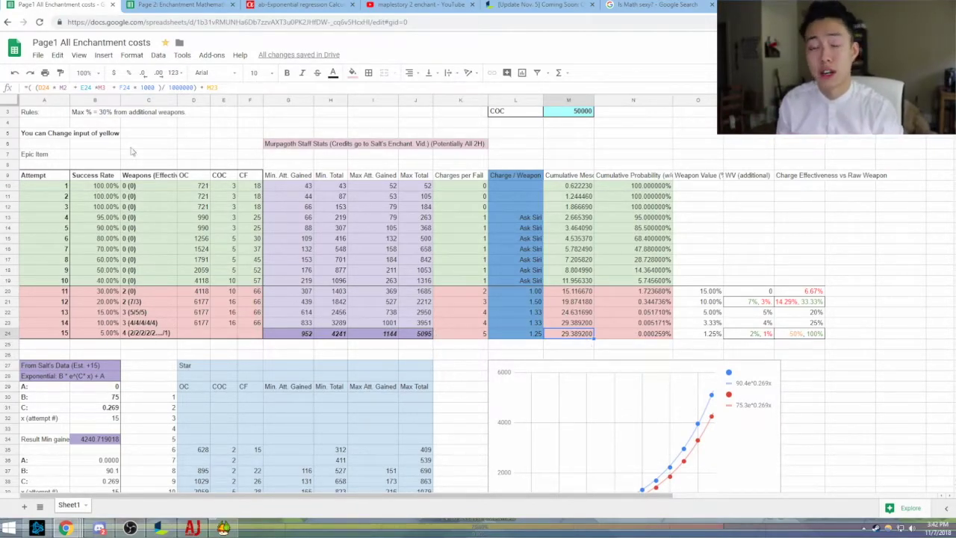
scroll(143, 161, "down", 2)
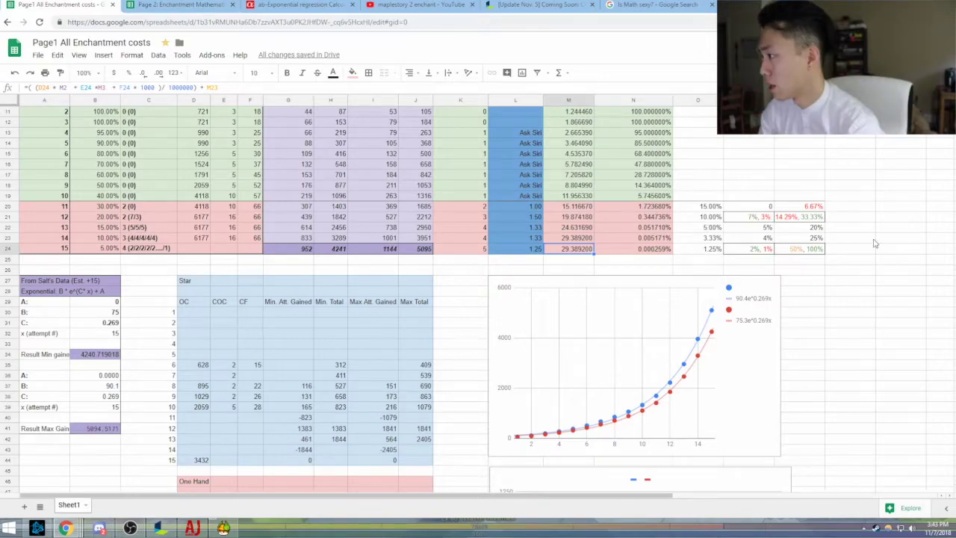
scroll(707, 216, "up", 3)
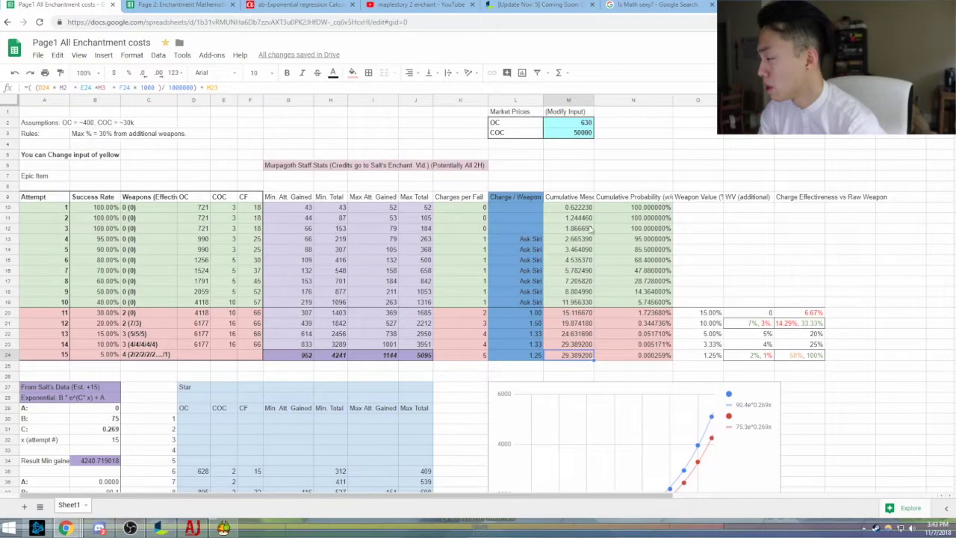
Check the Weapon Value (%) heading and select the Charges per Fail column from its heading through attempt 15.
left_click(689, 197)
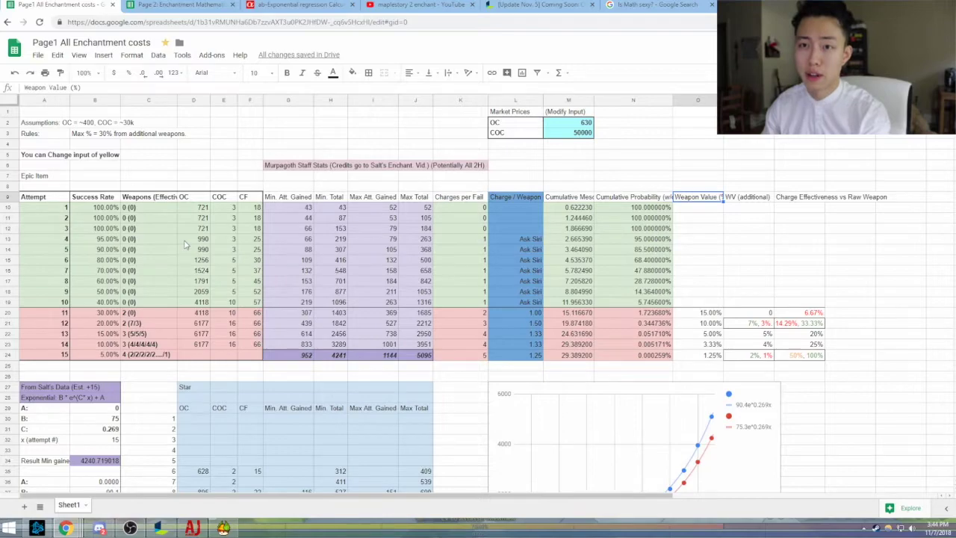
left_click(465, 185)
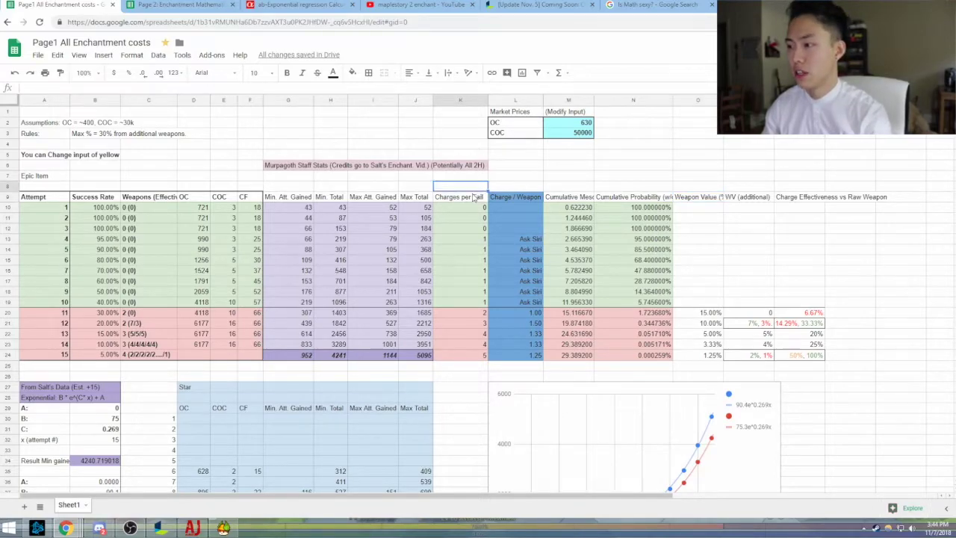
left_click(461, 196)
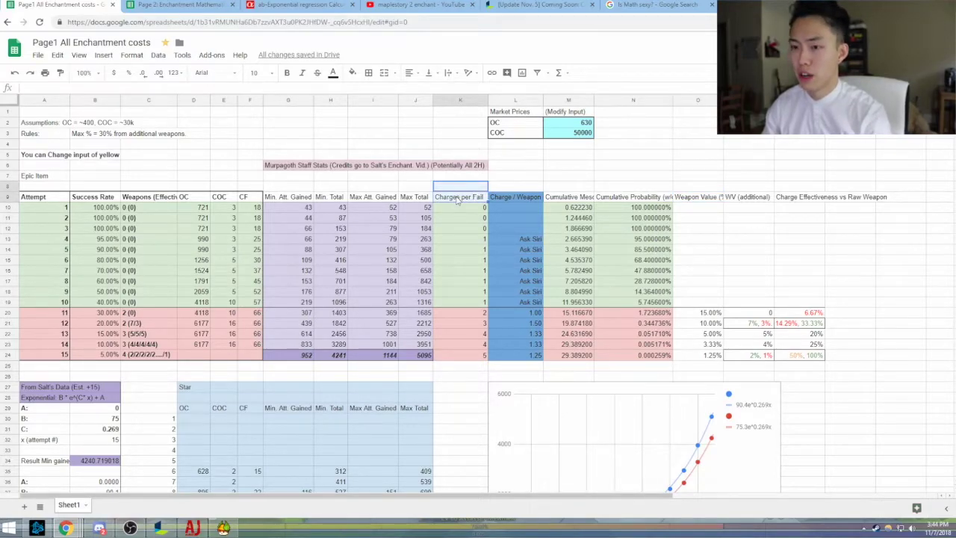
left_click(465, 356, "shift")
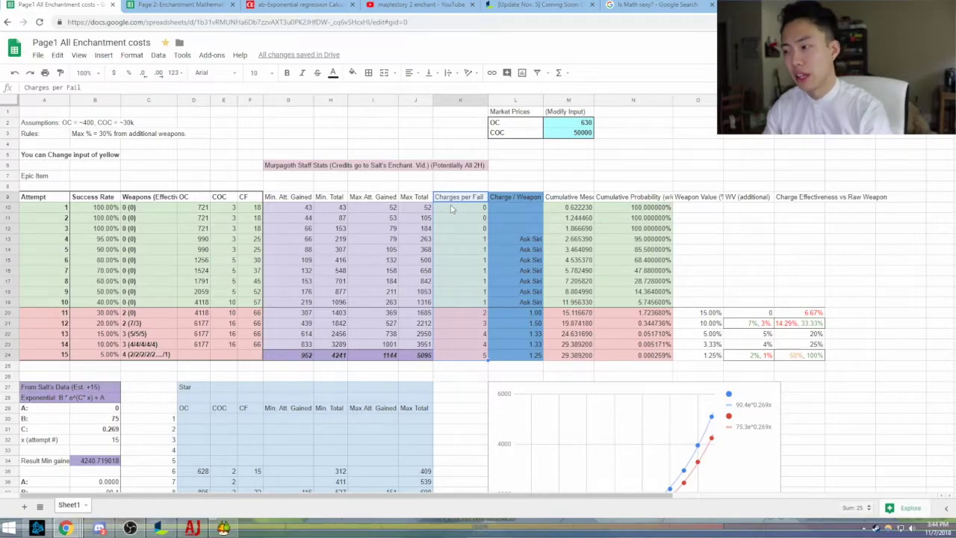
Inspect the Charges per Fail cell for attempt 5 and the Charge / Weapon cells for attempts 11 and 12.
left_click(464, 249)
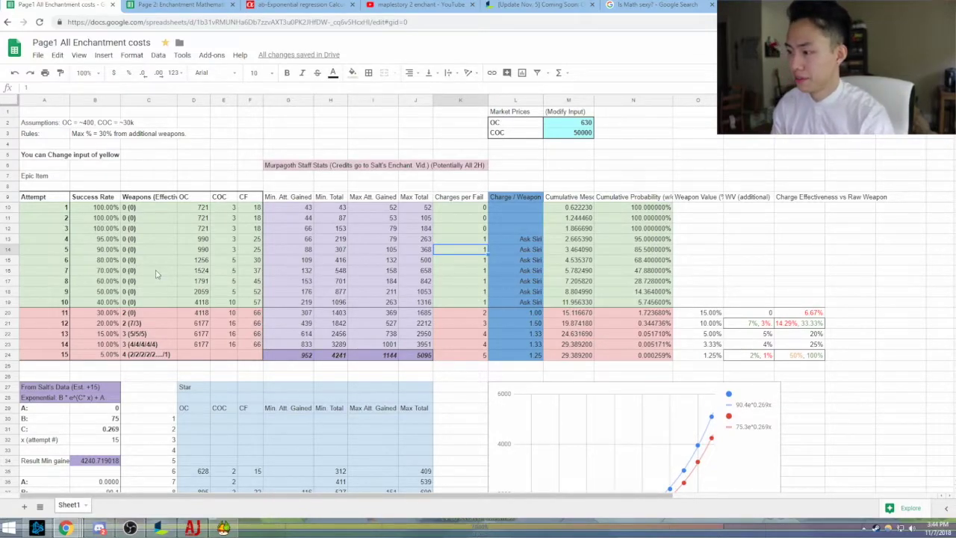
left_click(532, 312)
left_click(536, 323)
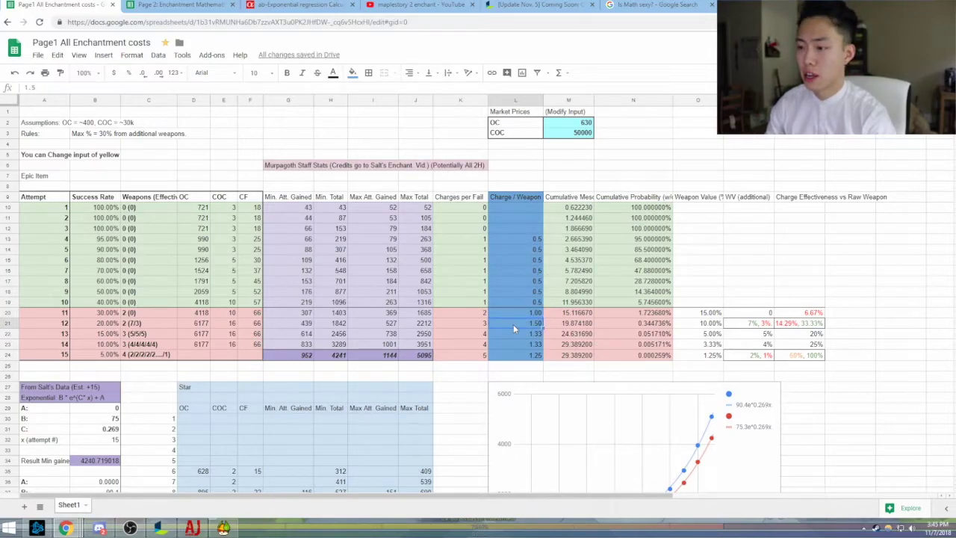
Review the Star and One Hand tables and the two growth charts, and switch to the Page 2 enchantment mathematics spreadsheet.
scroll(507, 364, "down", 8)
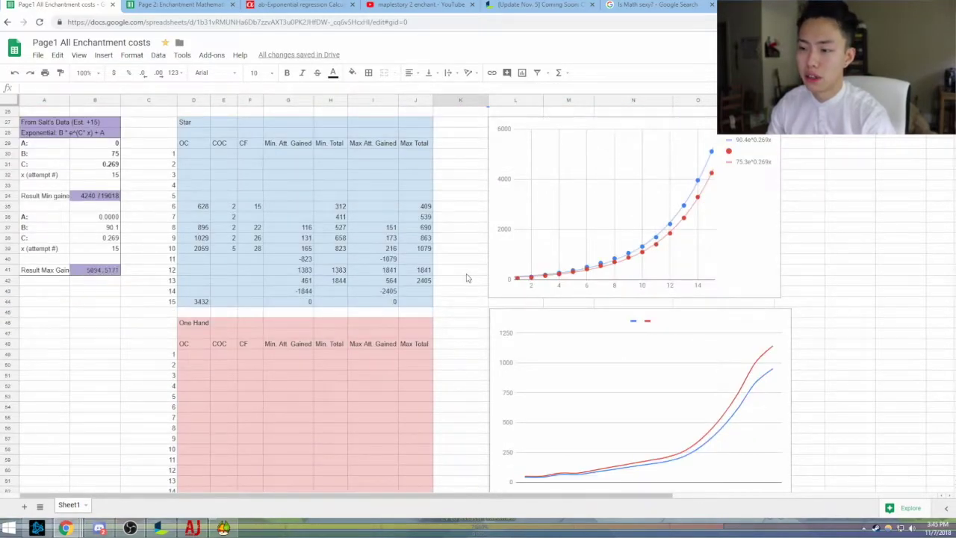
scroll(466, 278, "up", 4)
scroll(183, 258, "down", 3)
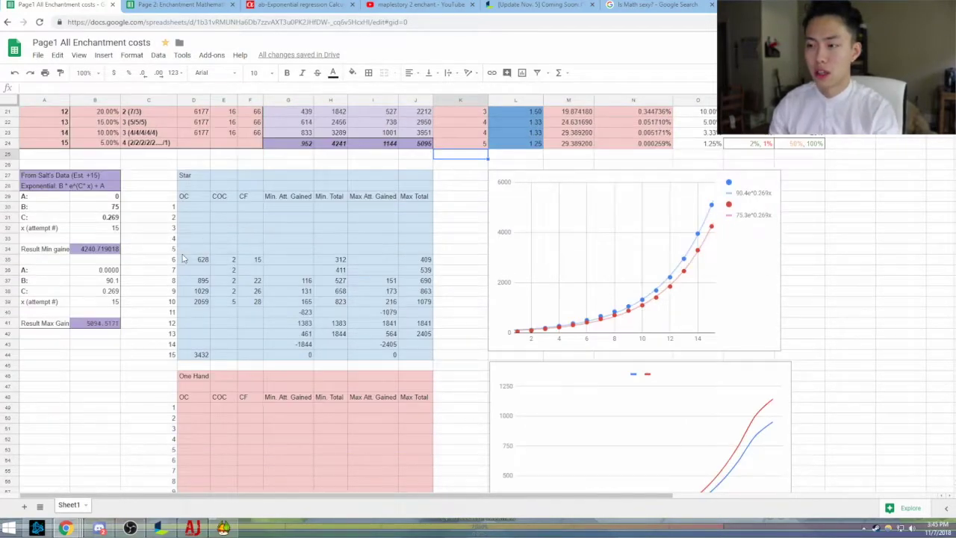
scroll(183, 258, "down", 2)
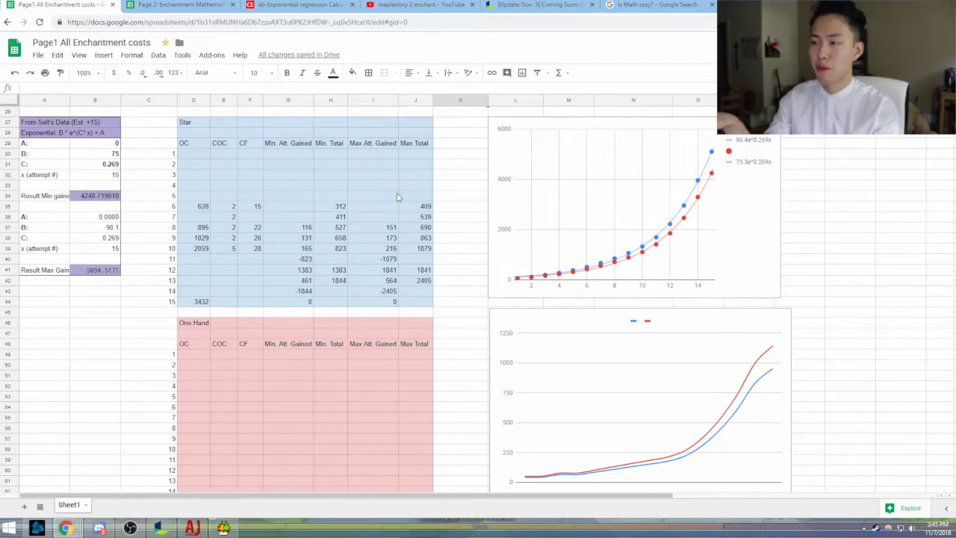
scroll(397, 197, "up", 8)
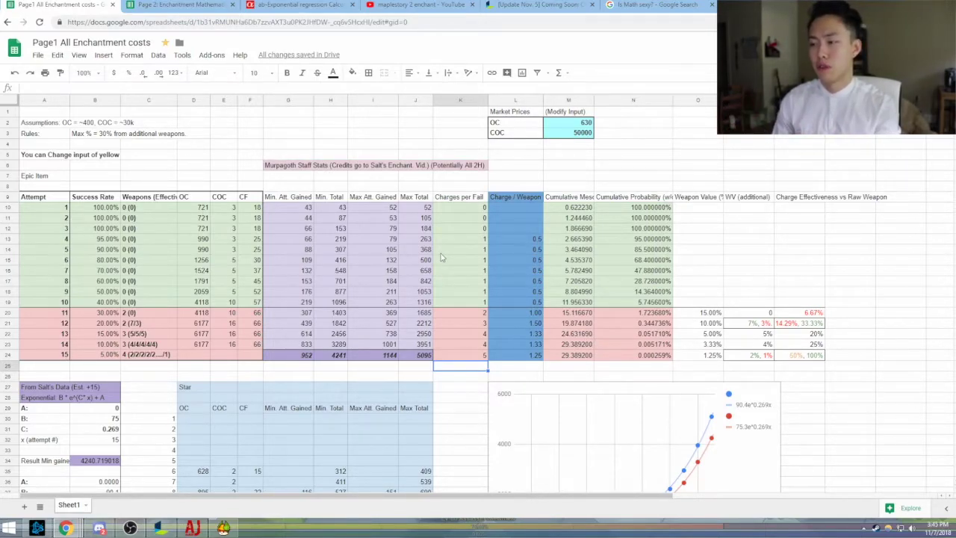
key("ctrl+Tab")
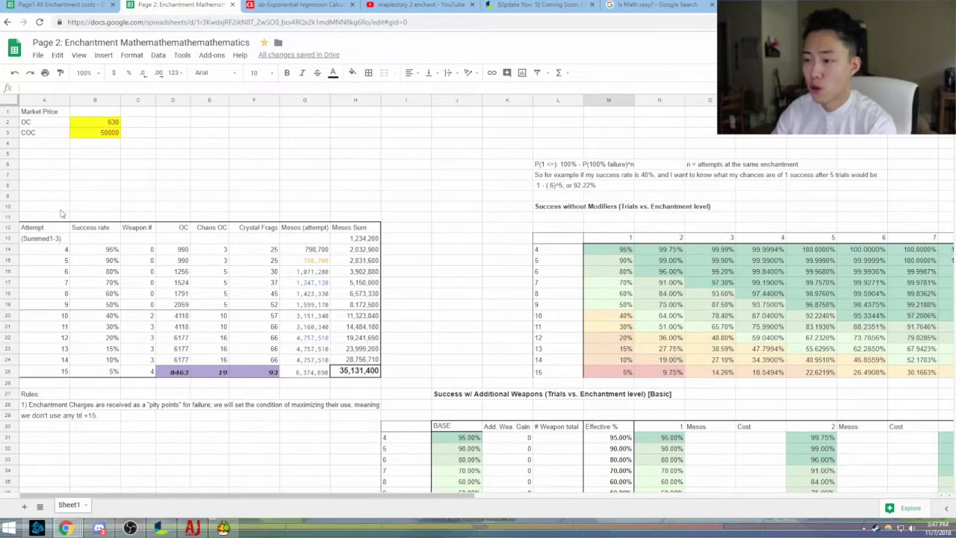
Examine the at-least-one-success formula notes and the Success without Modifiers table.
scroll(540, 312, "down", 2)
scroll(540, 312, "up", 3)
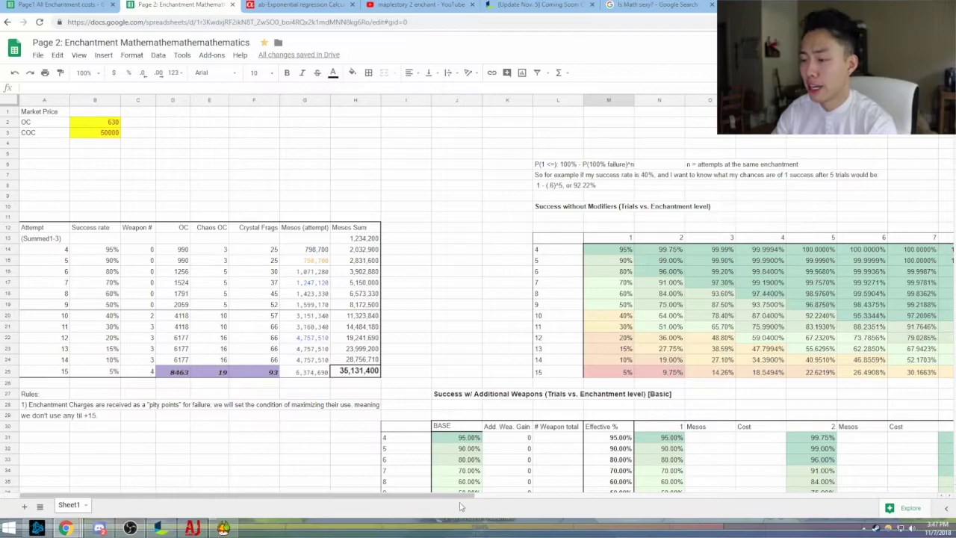
left_click_drag(431, 501, 532, 498)
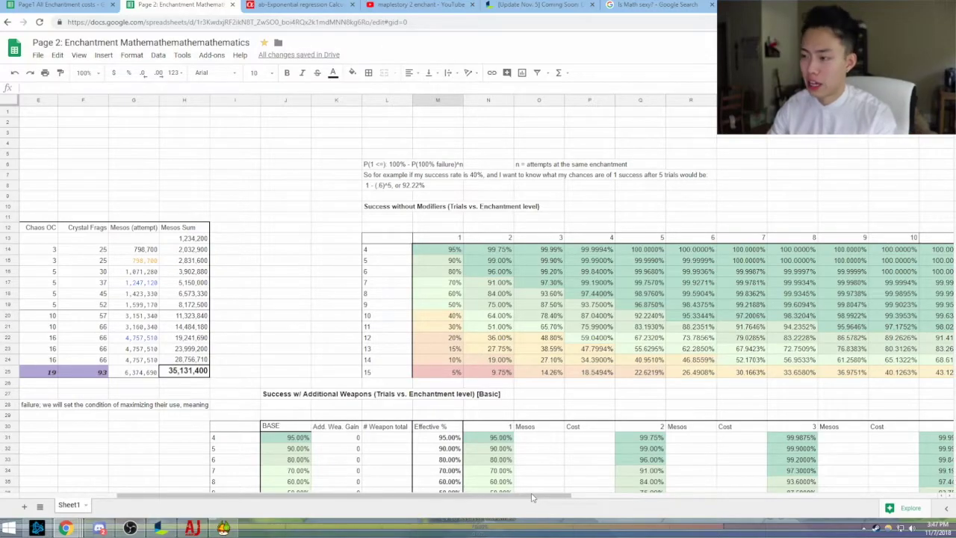
left_click_drag(533, 498, 545, 505)
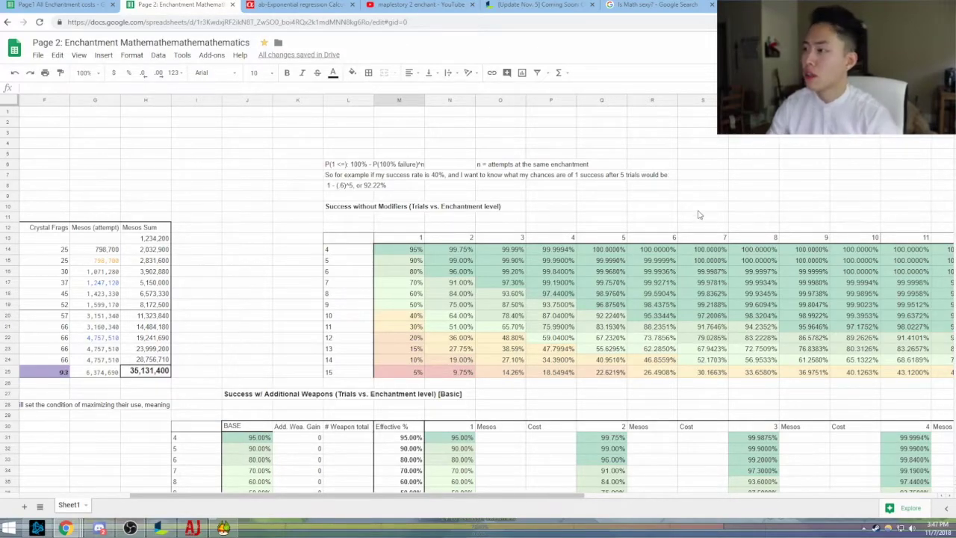
left_click(747, 122)
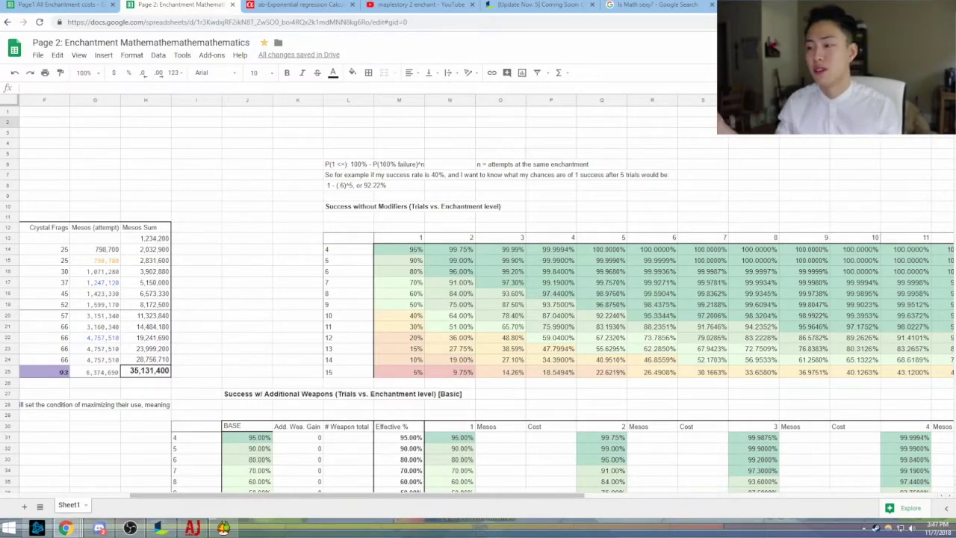
Enter a sample success rate of 20% in cell R3 above the Success without Modifiers table.
left_click(653, 142)
left_click(563, 134)
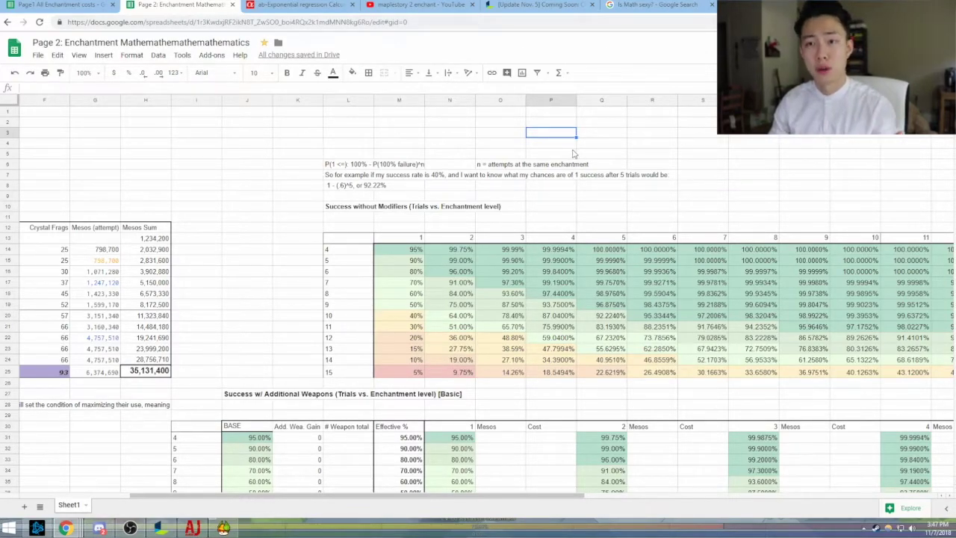
key("Right")
key("Right")
type("2")
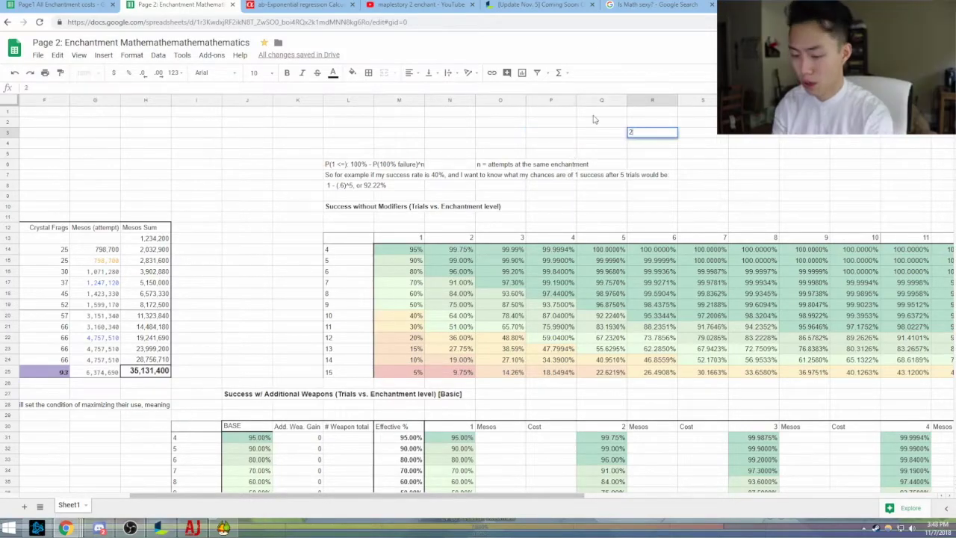
type("2-%")
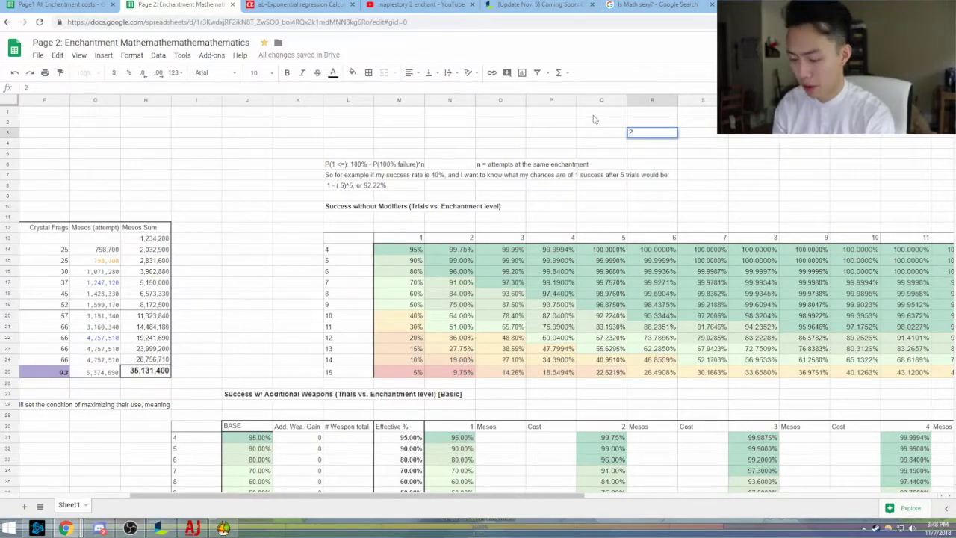
key("Return")
key("Up")
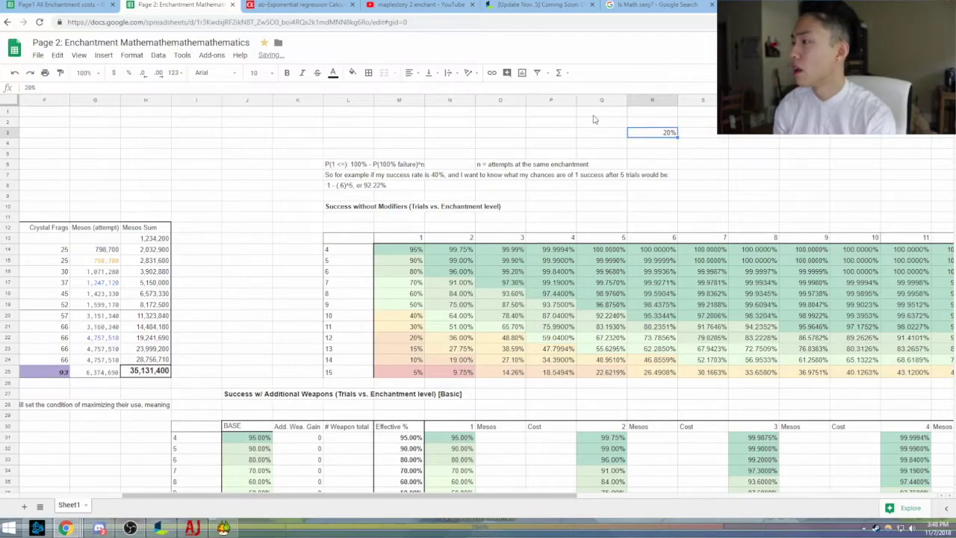
Enter the three-trial expression 1-(.8)^3 in cell S3 beside the 20% sample rate.
left_click(754, 132)
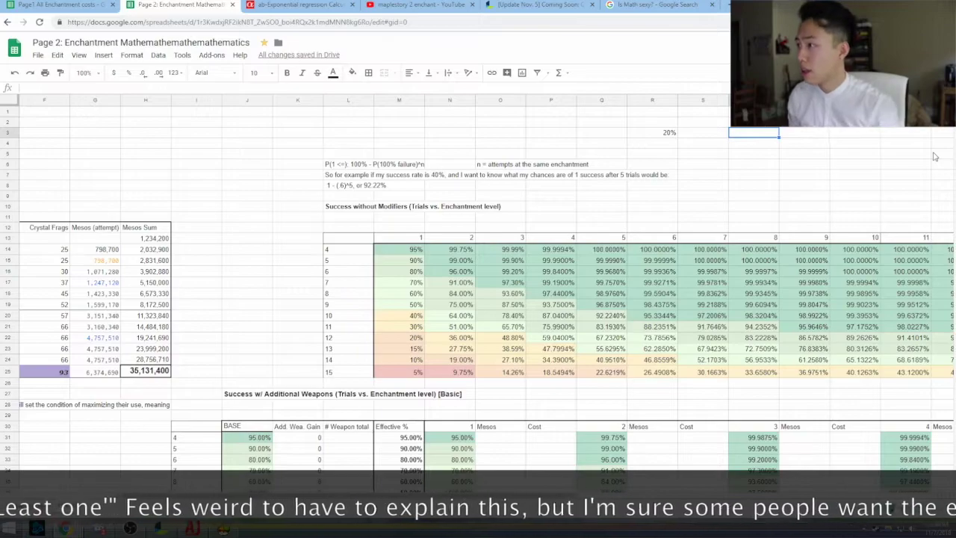
left_click(706, 133)
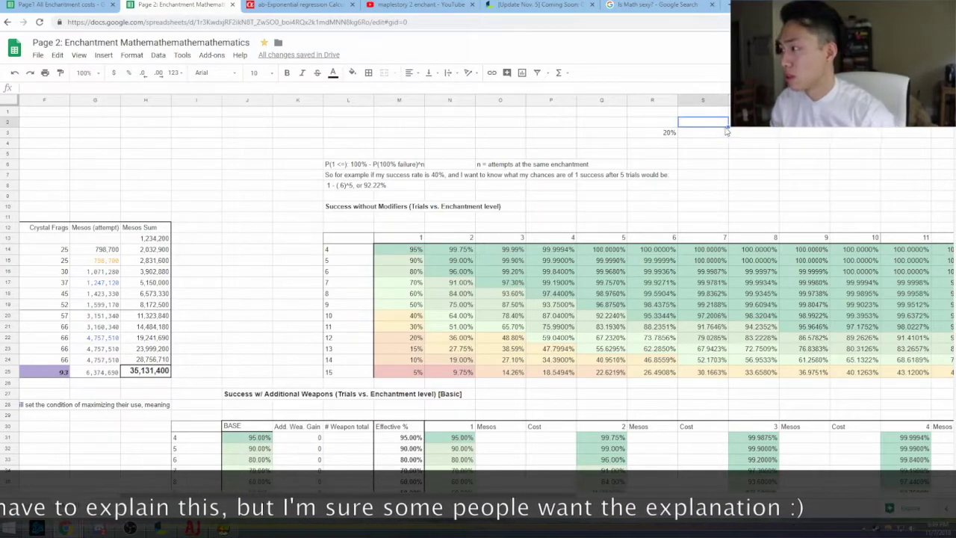
left_click(673, 135)
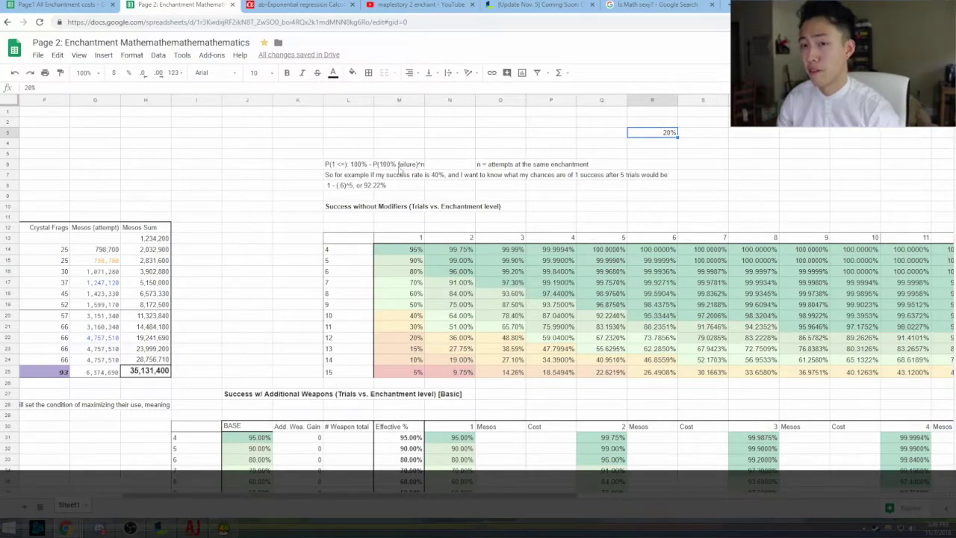
left_click(714, 135)
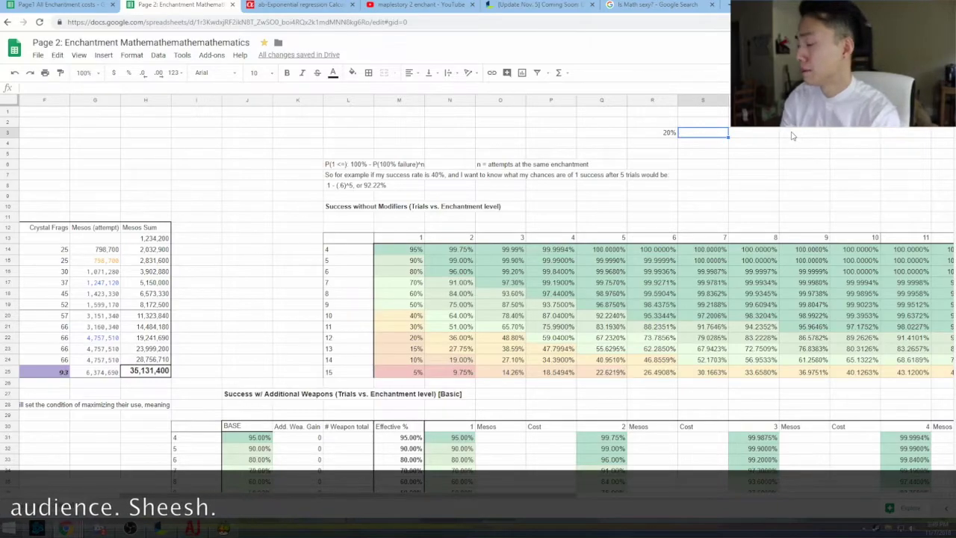
key("Return")
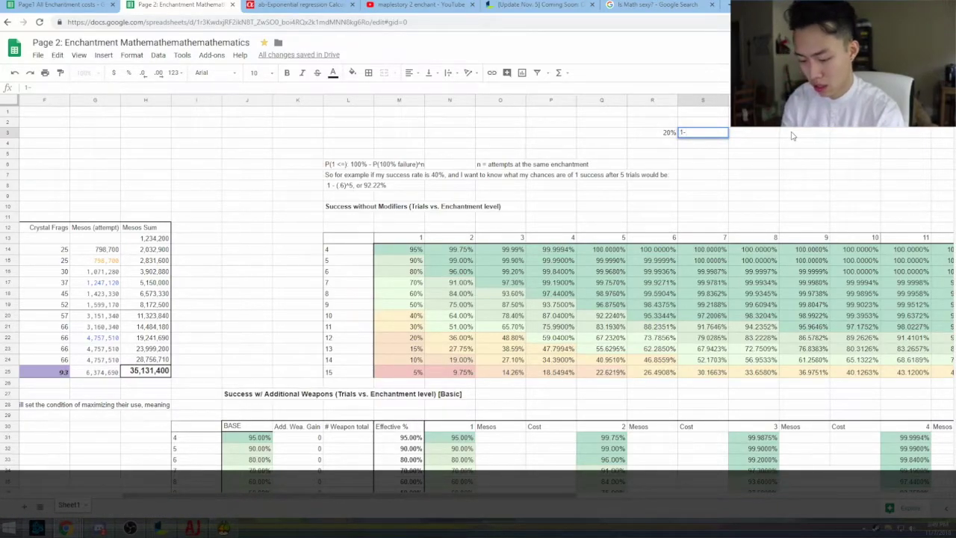
type("1-(.8)^3")
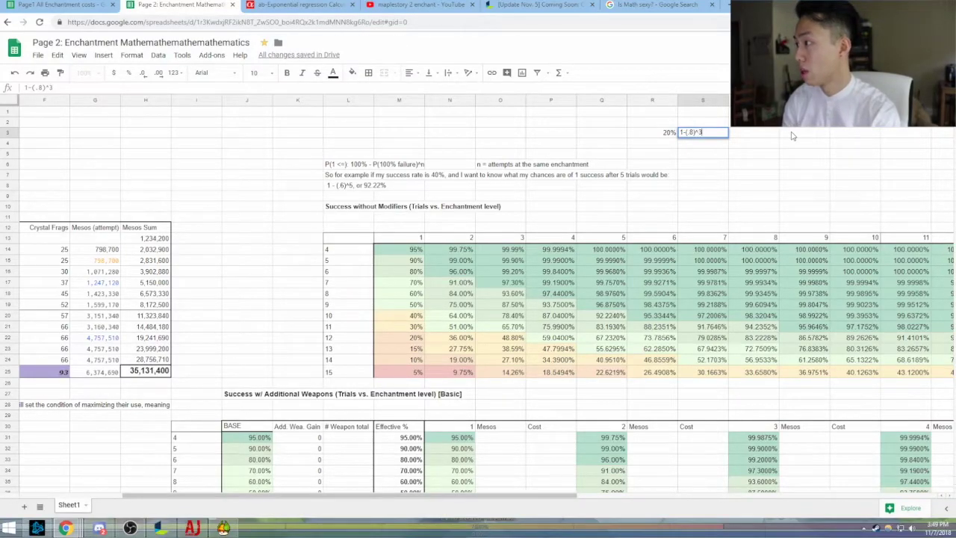
key("Return")
Turn the expression in S3 into a calculating formula, =1-(.8)^3.
left_click_drag(701, 133, 701, 121)
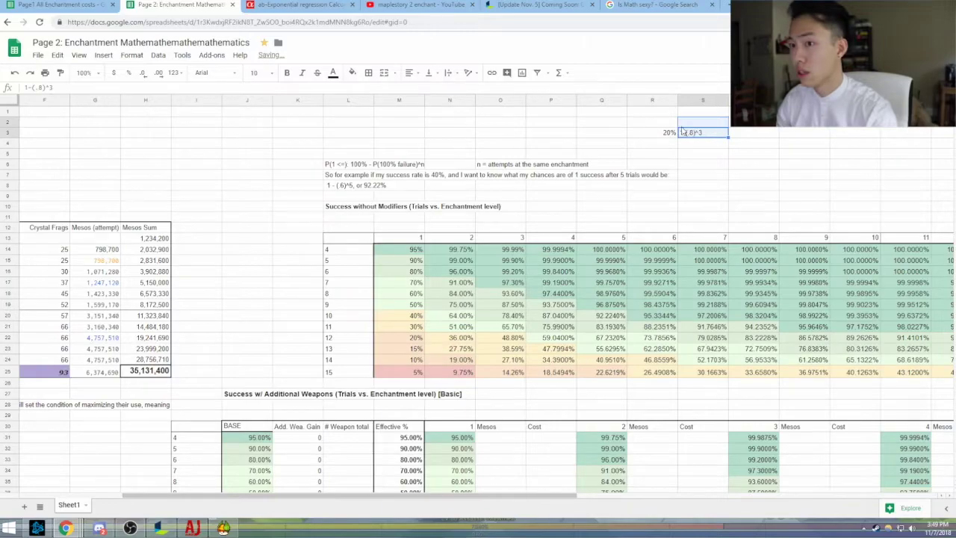
left_click(24, 88)
type("=")
key("Return")
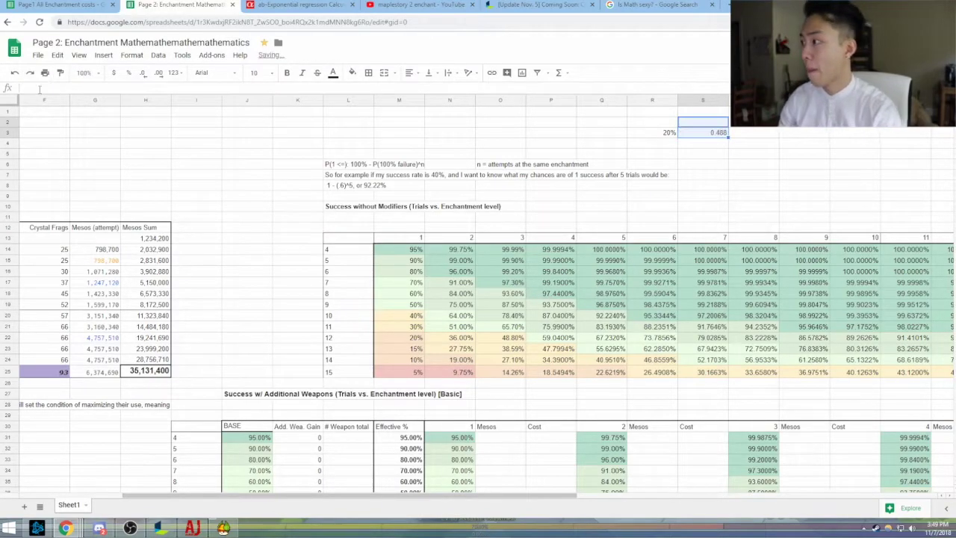
key("Down")
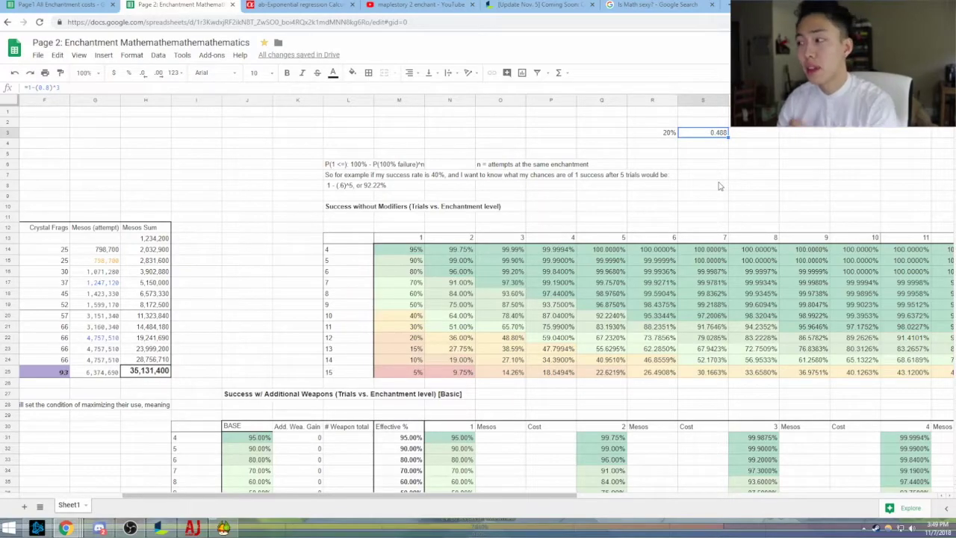
Delete the sample formula in S3 and the sample rate in R3.
key("Delete")
key("Left")
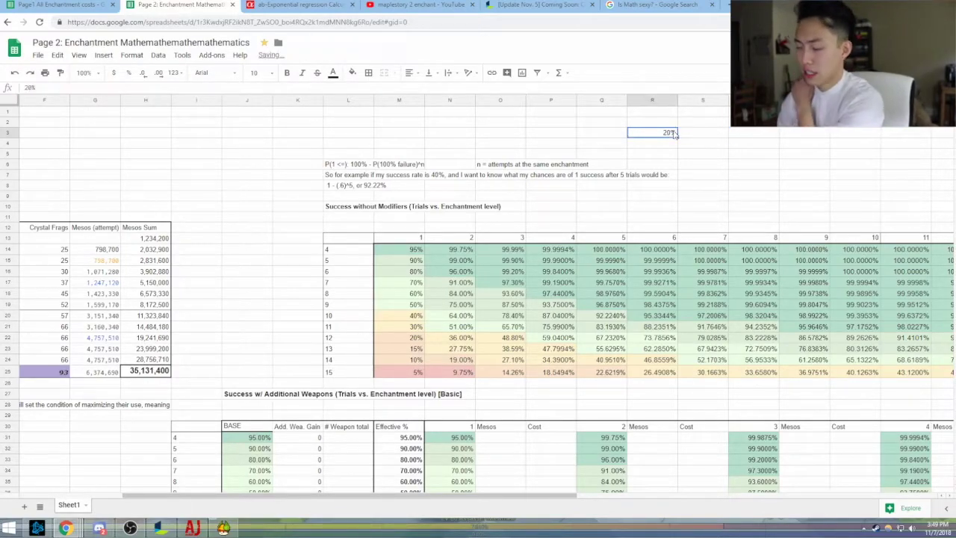
key("Delete")
Inspect the formula for three trials at enchantment level 13 in the Success without Modifiers table.
left_click(589, 329)
key("Left")
key("Left")
key("Down")
key("Down")
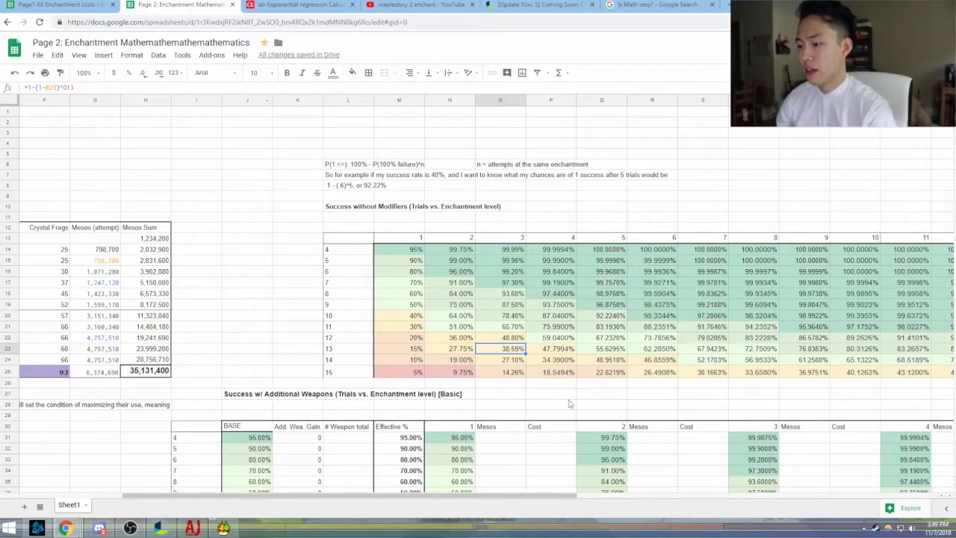
Review the Success without Modifiers table across all 15 trials and select its title cell.
left_click_drag(349, 496, 512, 501)
scroll(512, 501, "left", 5)
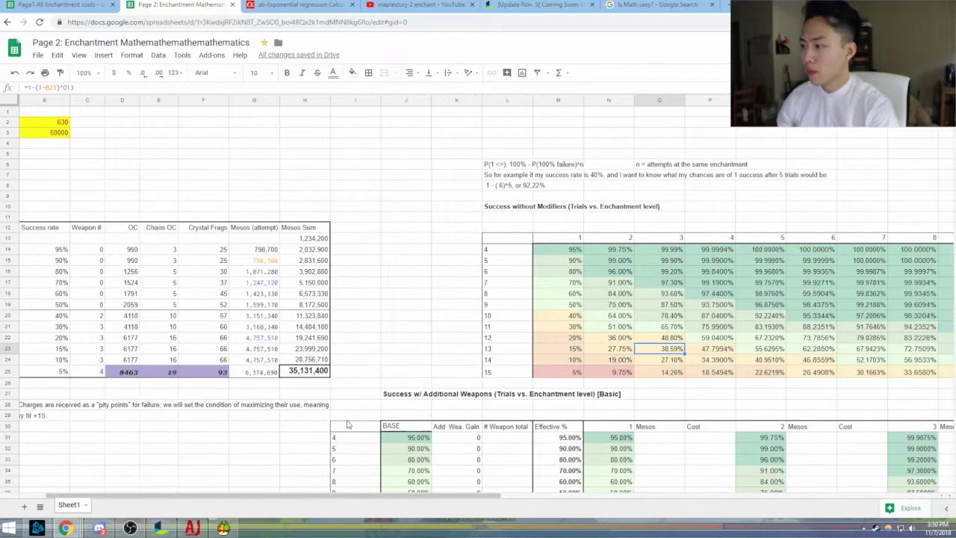
scroll(568, 502, "down", 5)
scroll(66, 206, "up", 3)
scroll(66, 206, "right", 4)
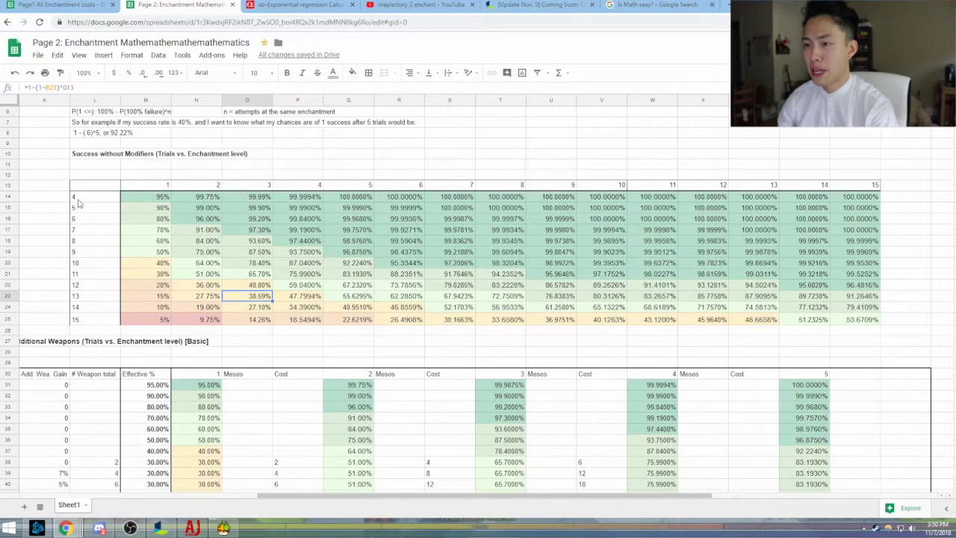
left_click(101, 155)
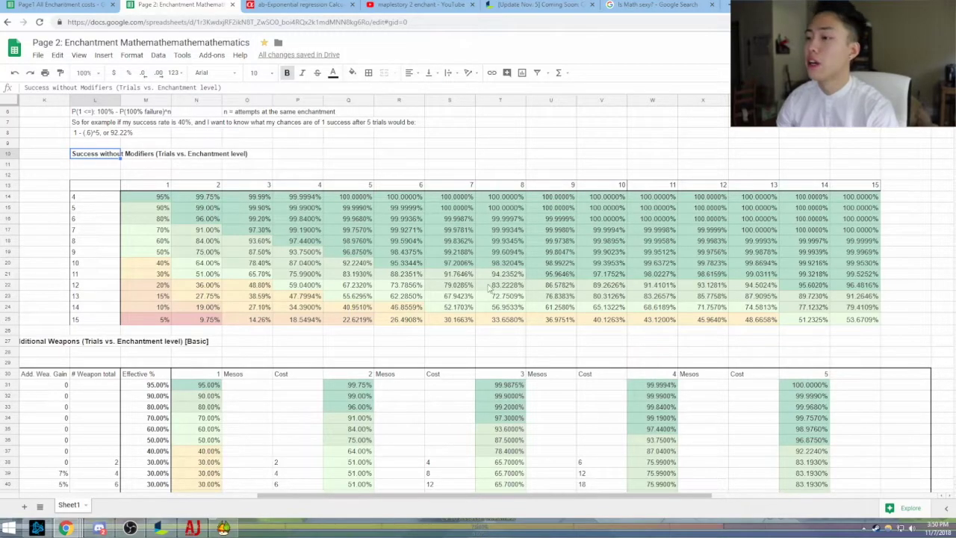
Inspect the success probabilities for enchantment levels 8 to 11, ending on three trials at level 9.
scroll(325, 180, "down", 2)
scroll(474, 227, "down", 1)
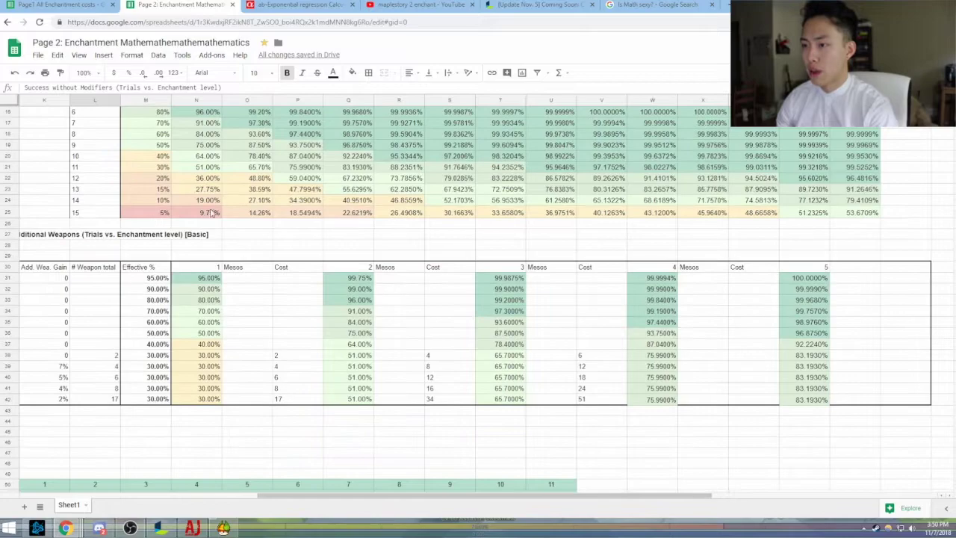
scroll(399, 260, "up", 2)
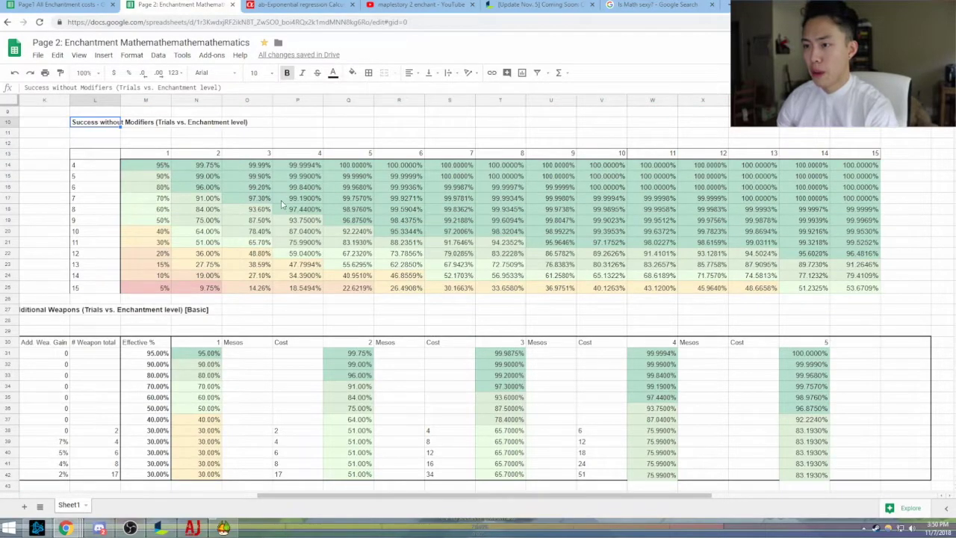
left_click(299, 231)
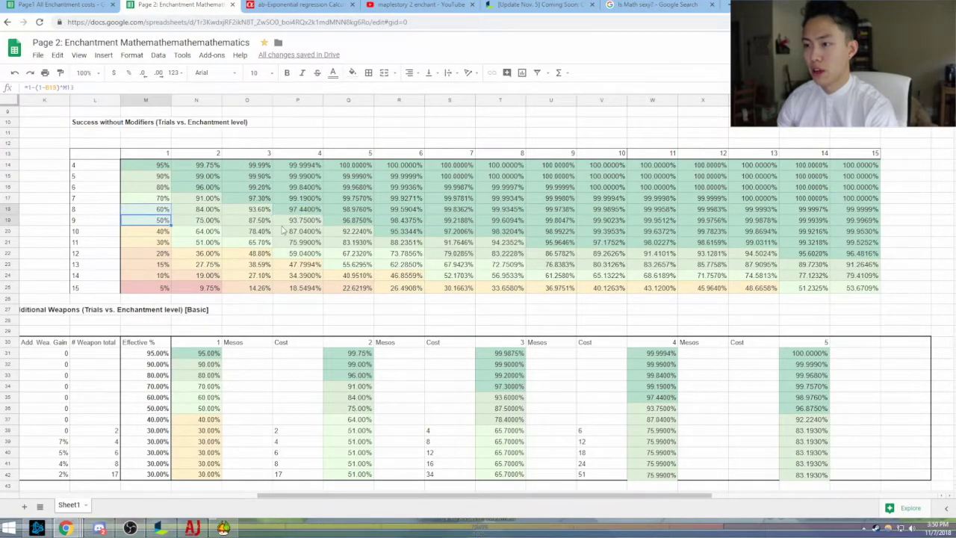
left_click(253, 242)
left_click(287, 242)
left_click(248, 220)
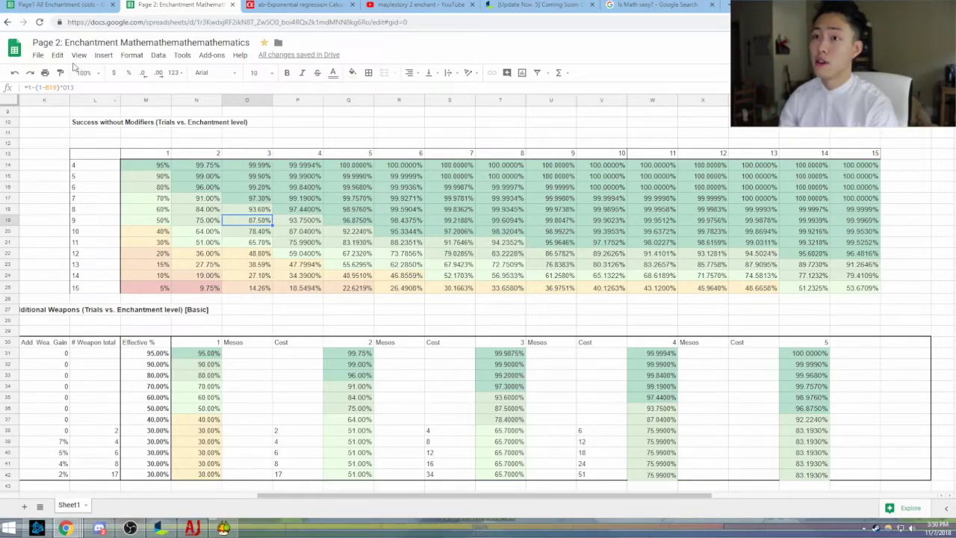
Inspect the two-trial and one-trial cells of the 20% base row in the Success w/ Additional Weapons table.
scroll(373, 224, "down", 3)
scroll(280, 319, "up", 3)
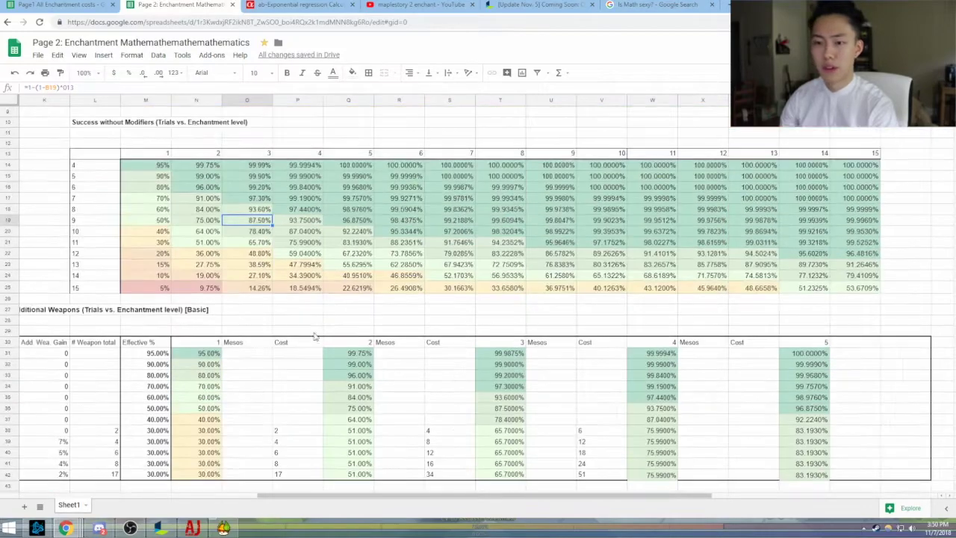
left_click_drag(411, 497, 384, 502)
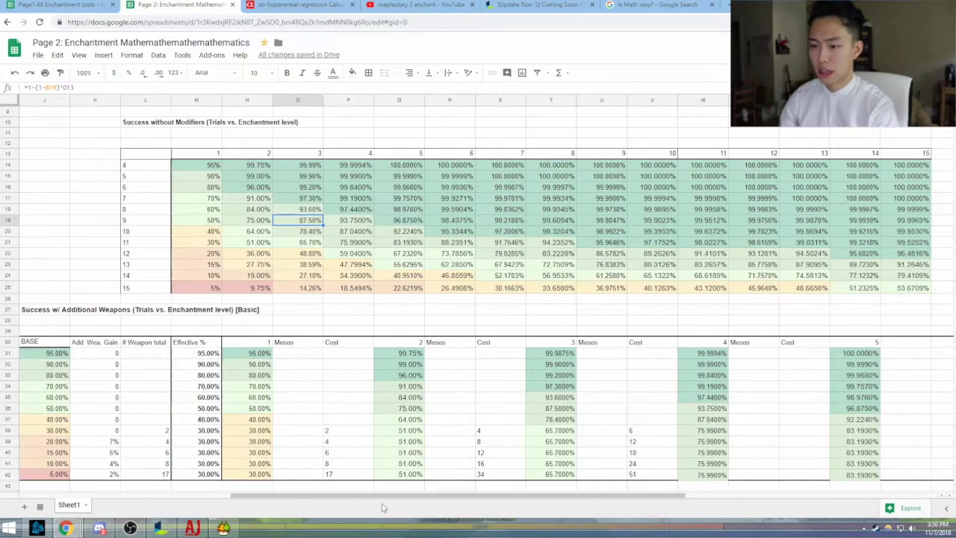
scroll(318, 476, "down", 3)
left_click(387, 331)
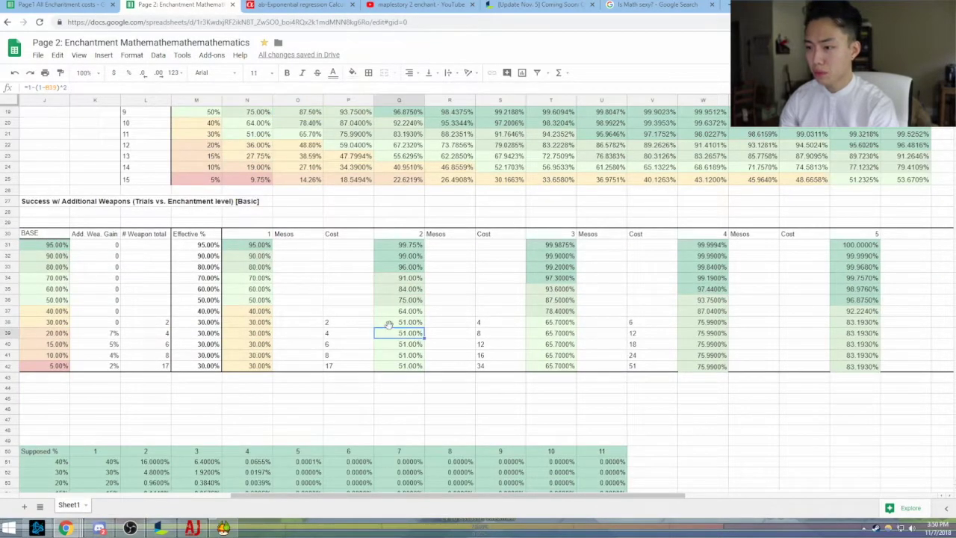
left_click(261, 334)
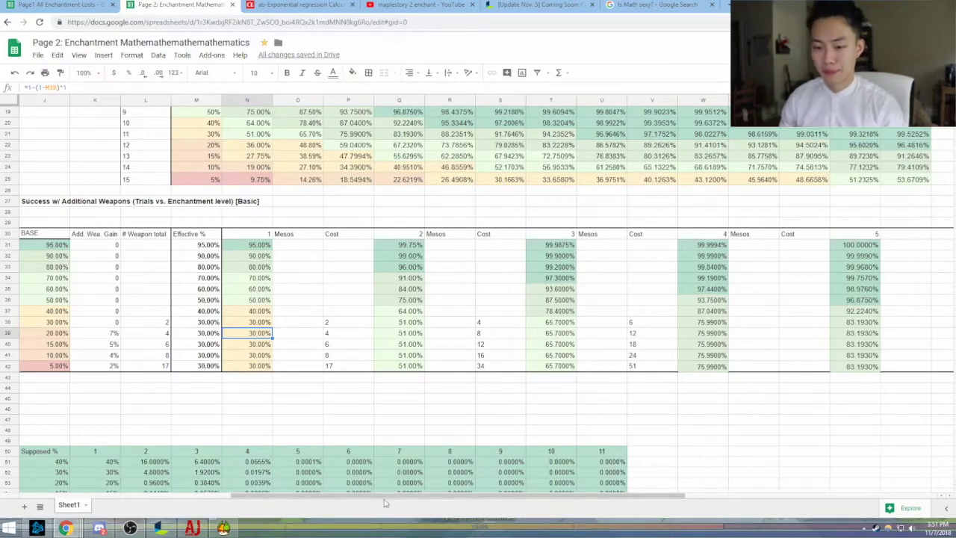
Switch to the MS 2 Epic Enchanting Guide spreadsheet window and close its developer tools.
mouse_move(67, 529)
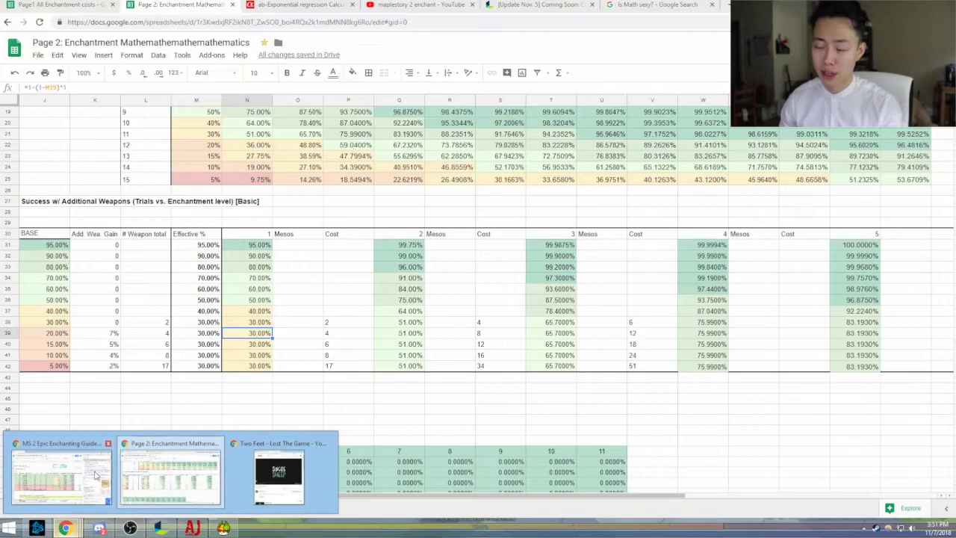
mouse_move(86, 467)
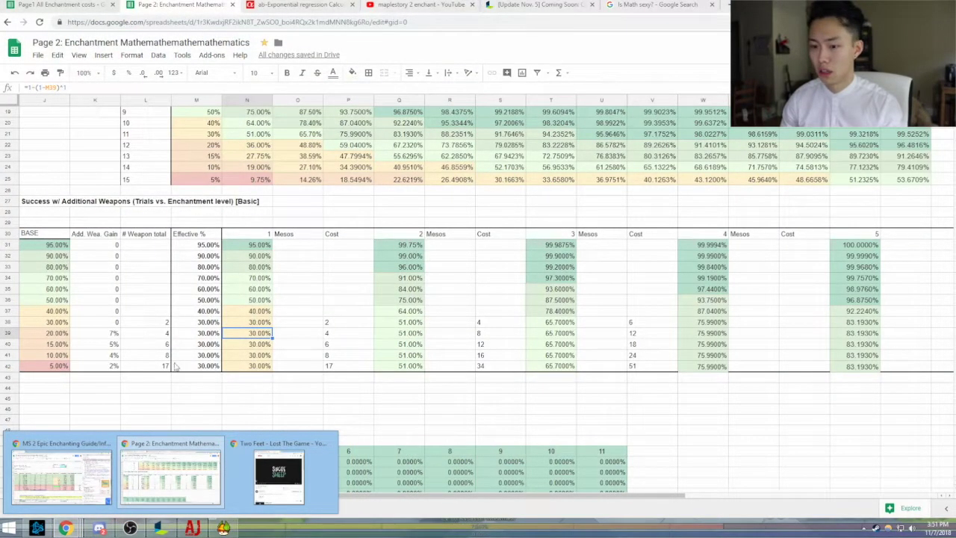
left_click(75, 471)
left_click(227, 187)
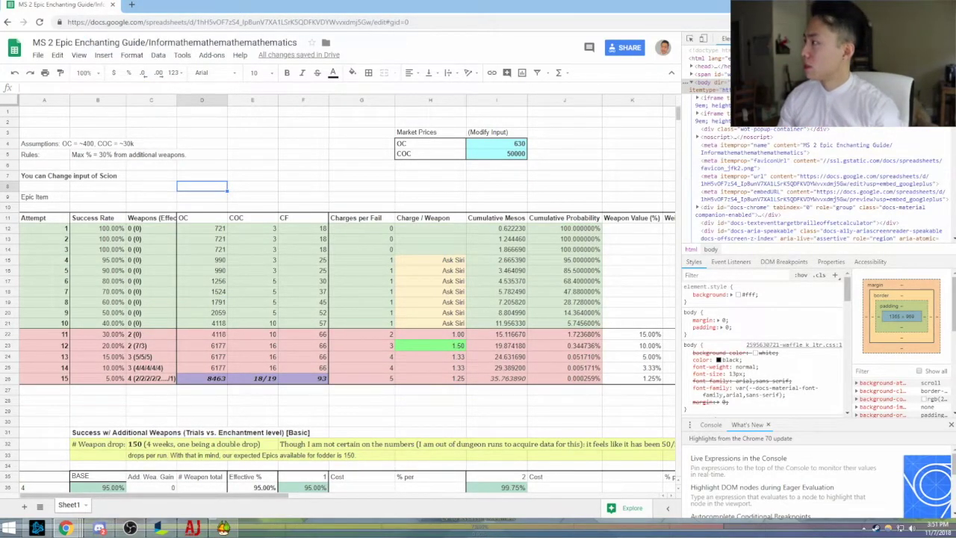
key("F12")
left_click(244, 112)
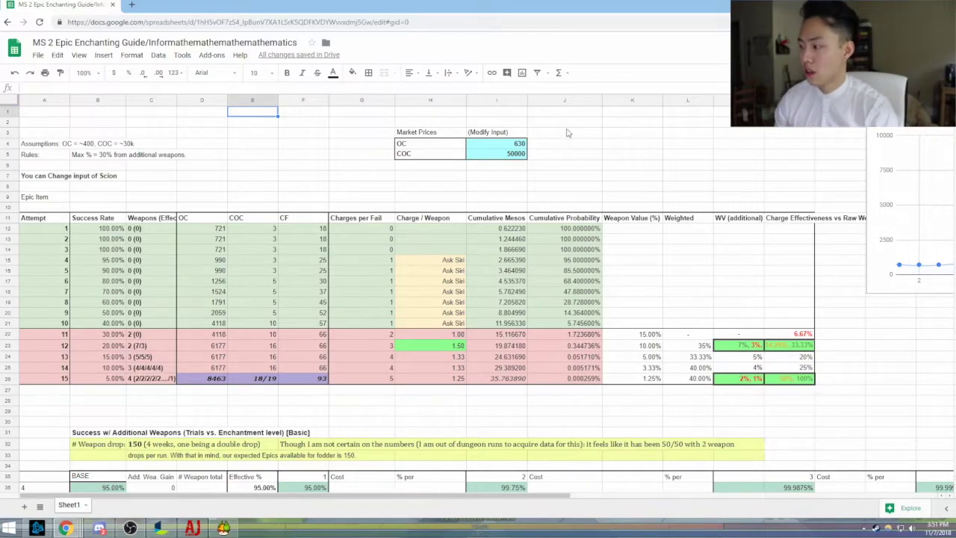
Review the minimal-weapons permutation and 40% target probability tables further down the guide.
scroll(567, 132, "down", 5)
scroll(553, 142, "down", 10)
scroll(561, 298, "down", 15)
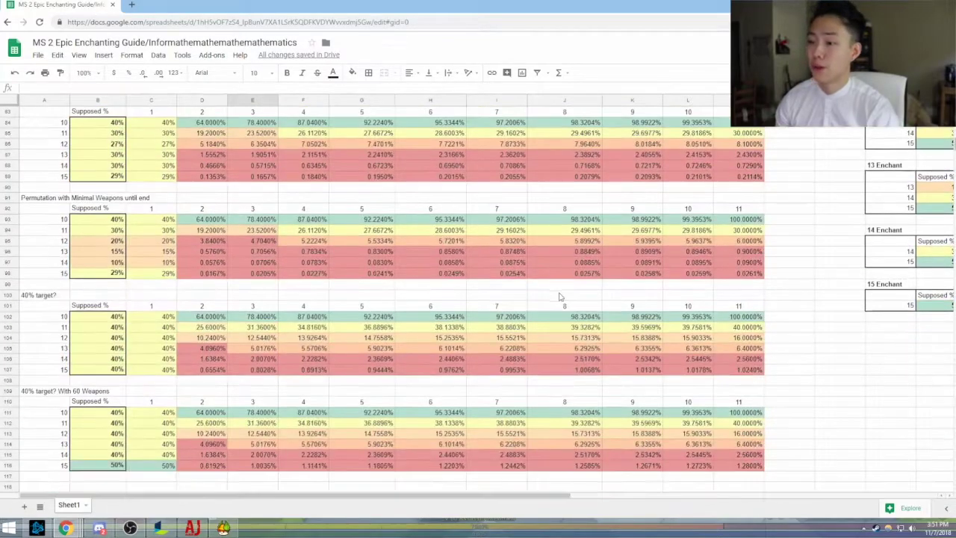
Inspect the modifiable OC and COC market price inputs above the Epic Item enchanting table.
scroll(561, 295, "up", 20)
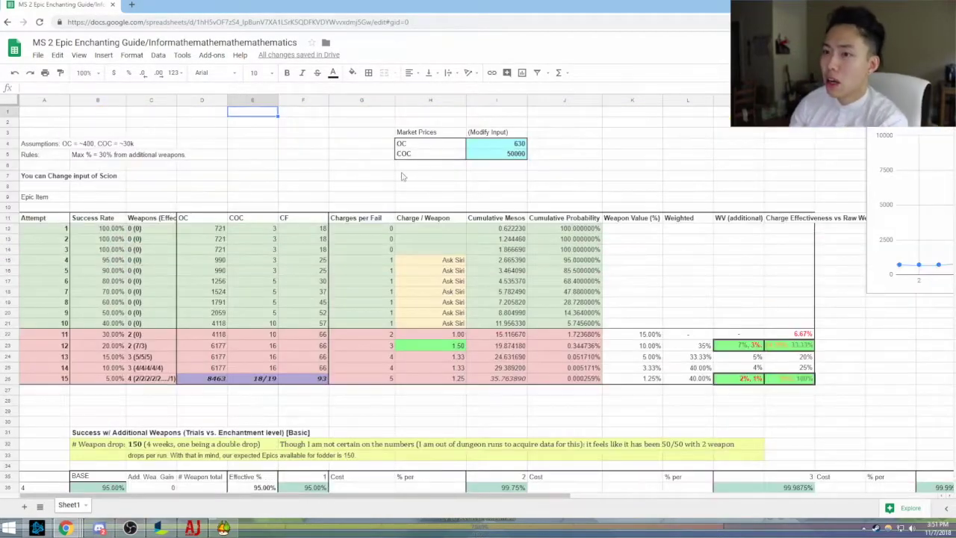
left_click(482, 143)
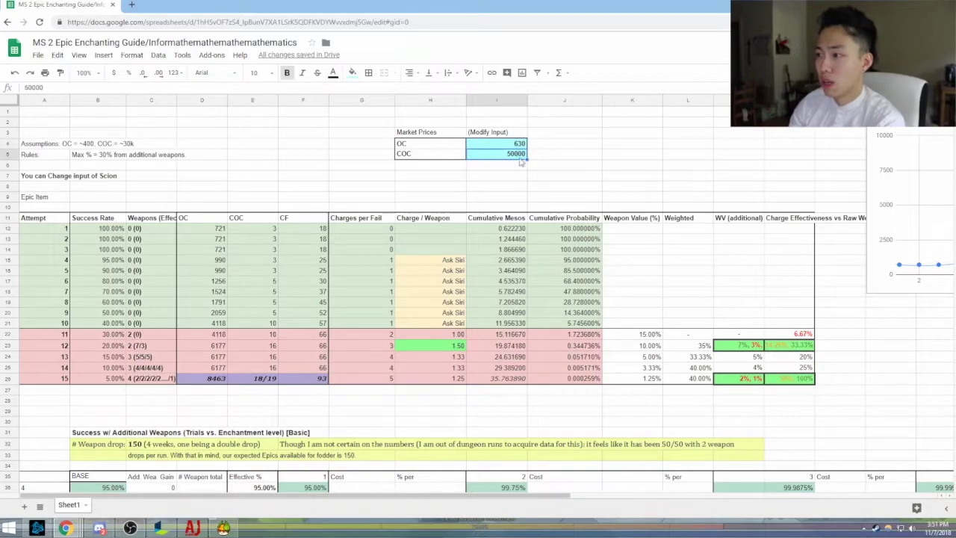
left_click(633, 187)
left_click(478, 150)
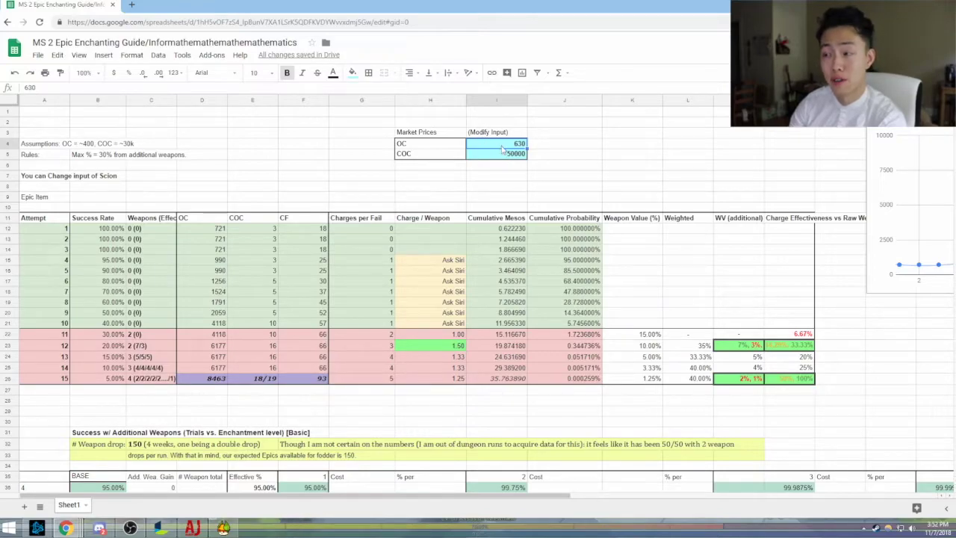
left_click(511, 156)
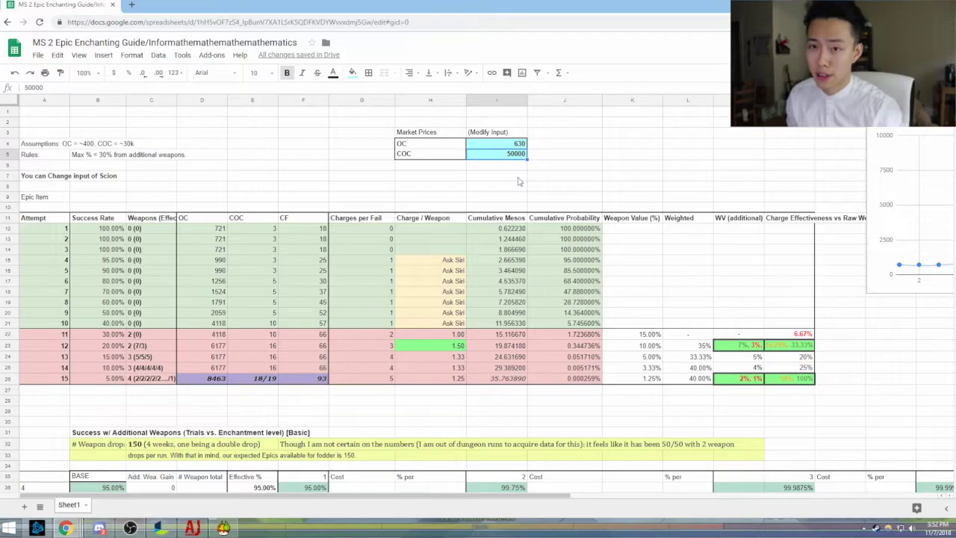
left_click(202, 207)
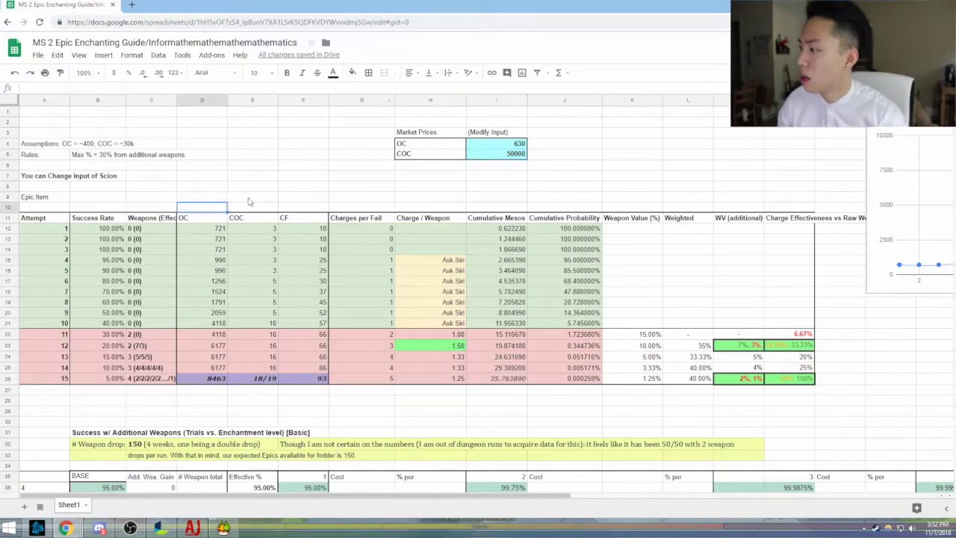
scroll(120, 203, "down", 1)
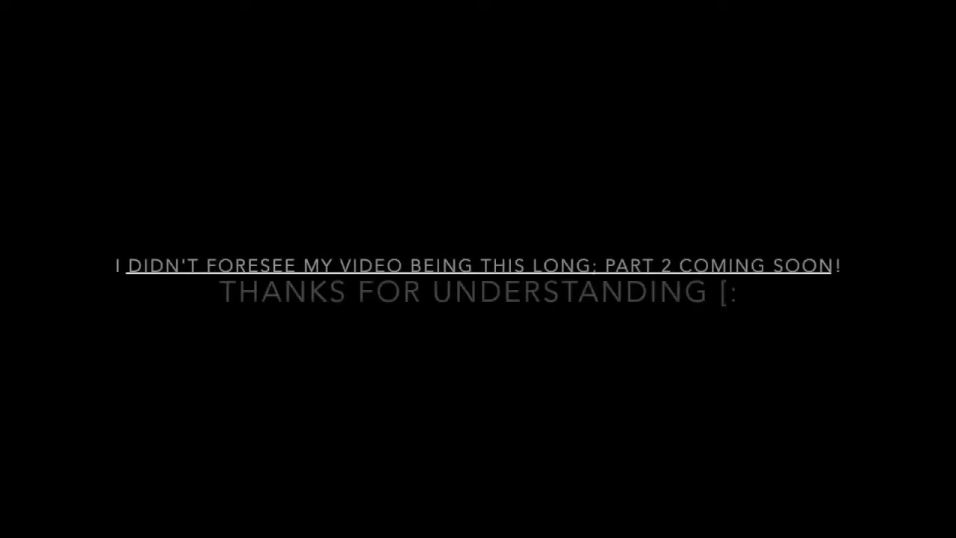